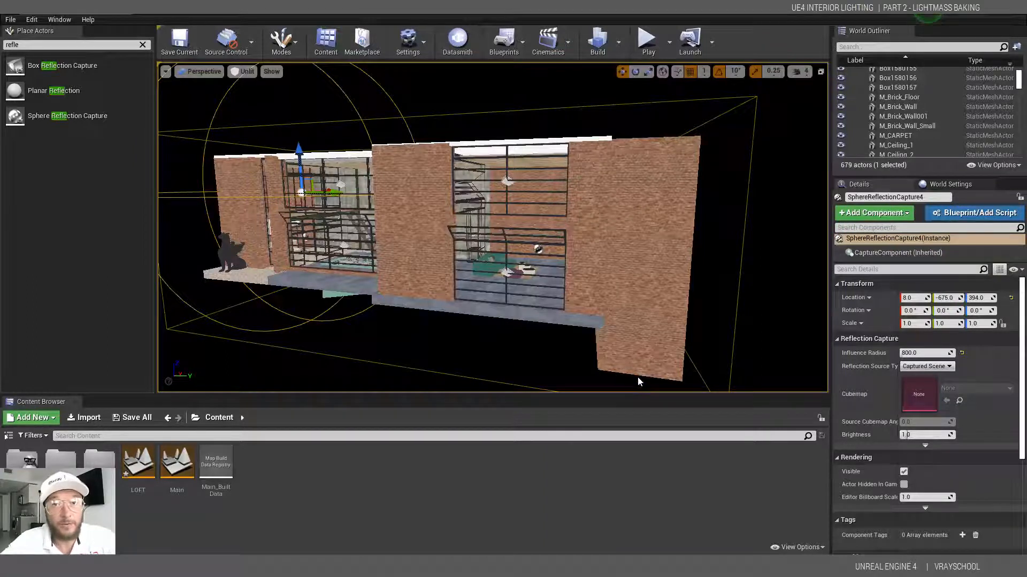
Step: Check the lightmap density of the loft building, and return the viewport to Unlit shading
right_drag(572, 291, 495, 289)
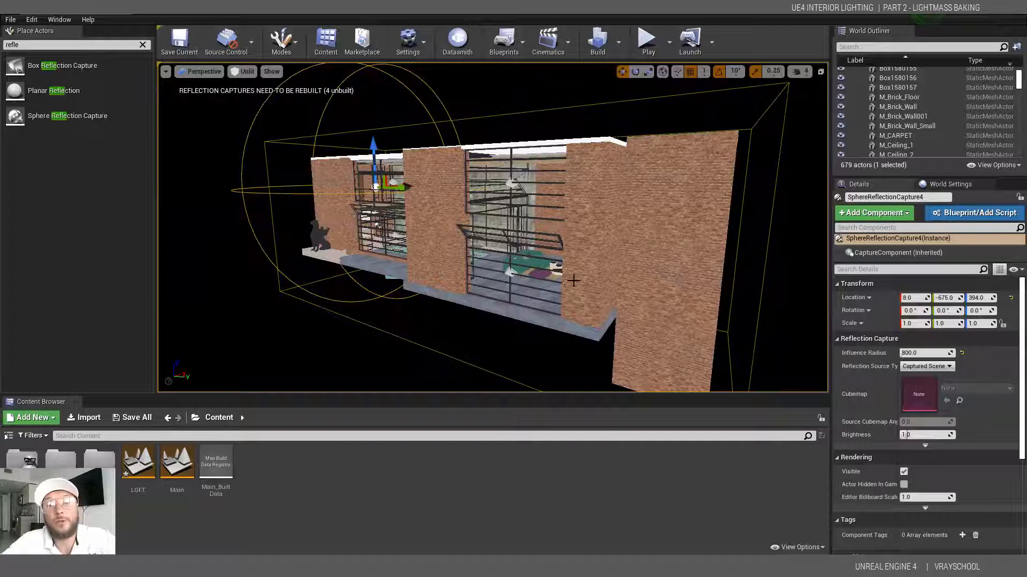
click(244, 71)
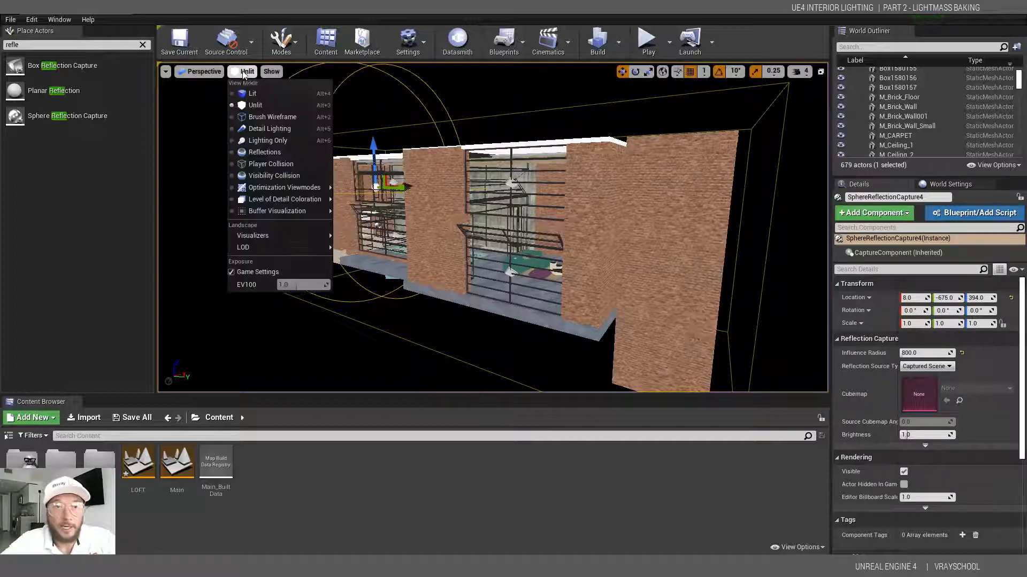
mouse_move(289, 187)
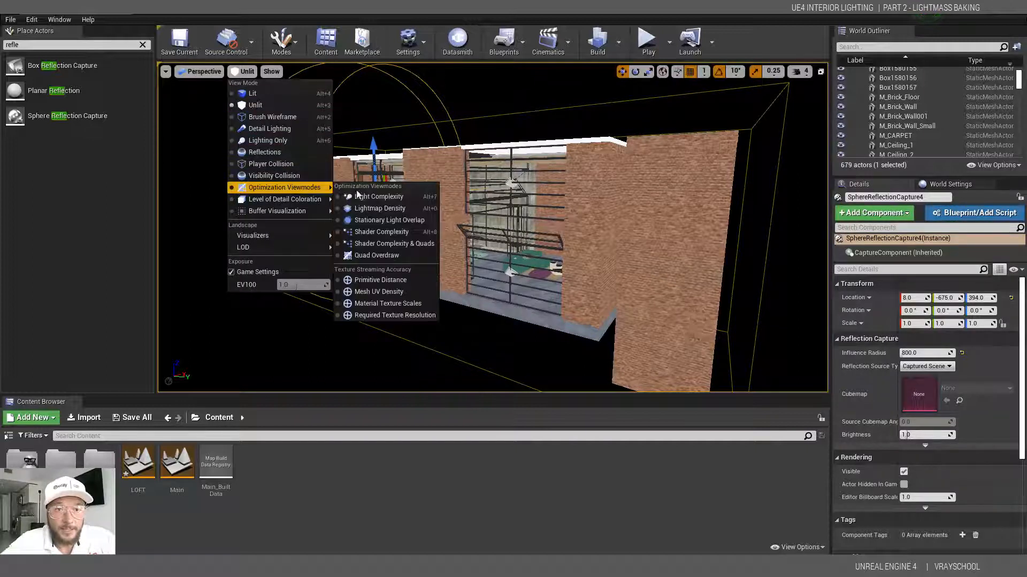
click(377, 207)
click(263, 71)
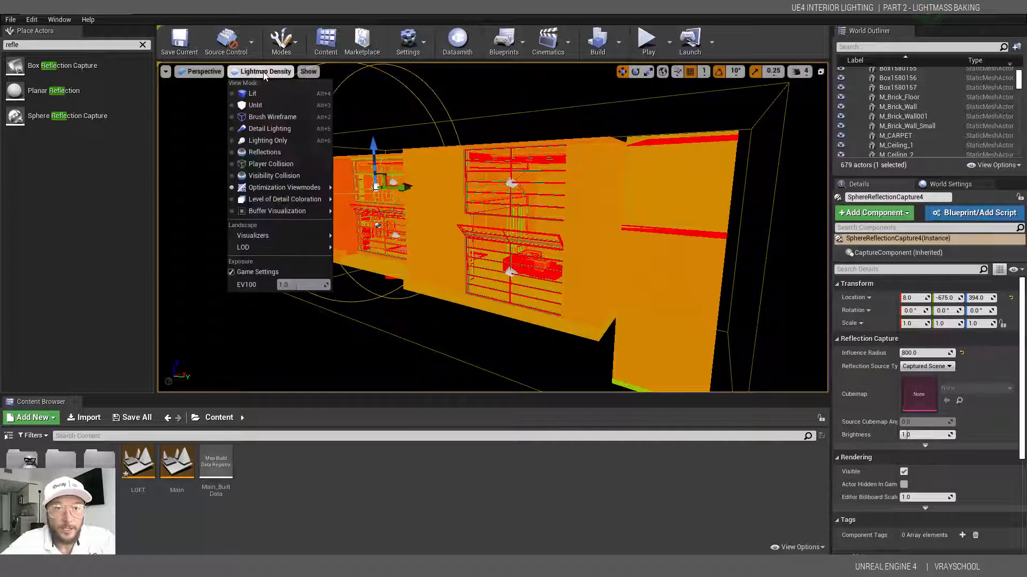
click(275, 104)
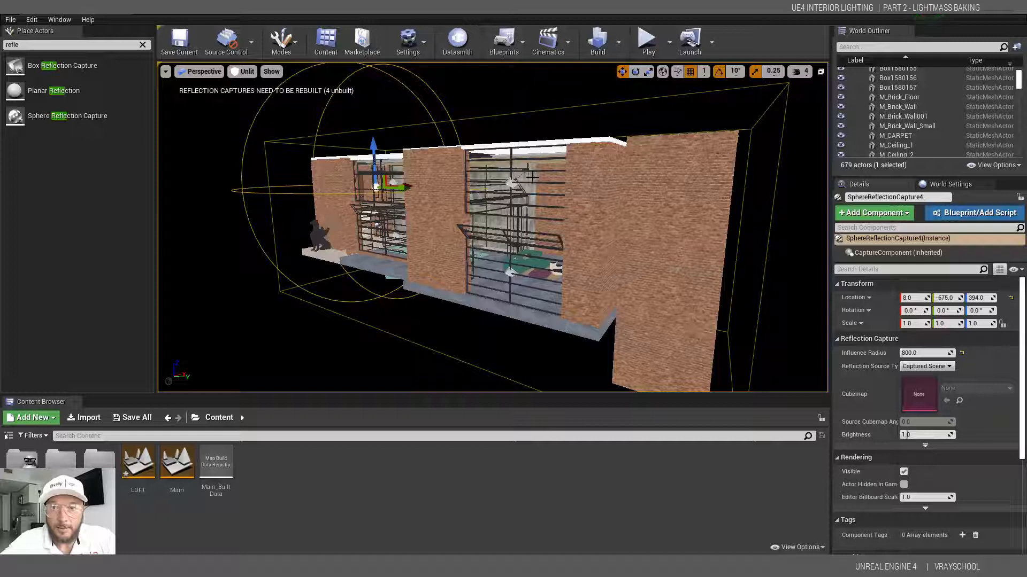
Step: Select the Lightmass importance volume around the building and inspect the loft interior around the green sofa
click(769, 107)
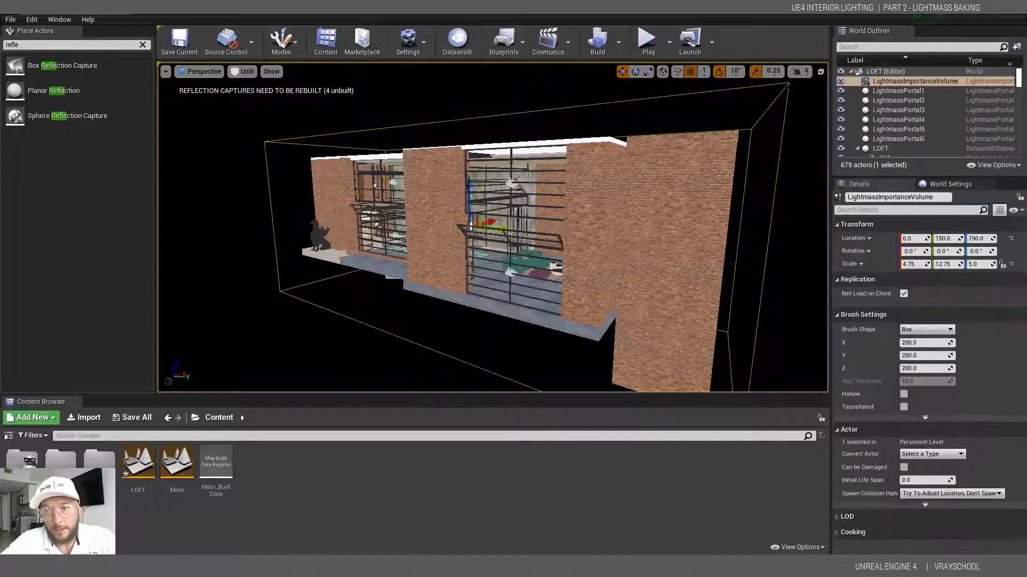
key(f)
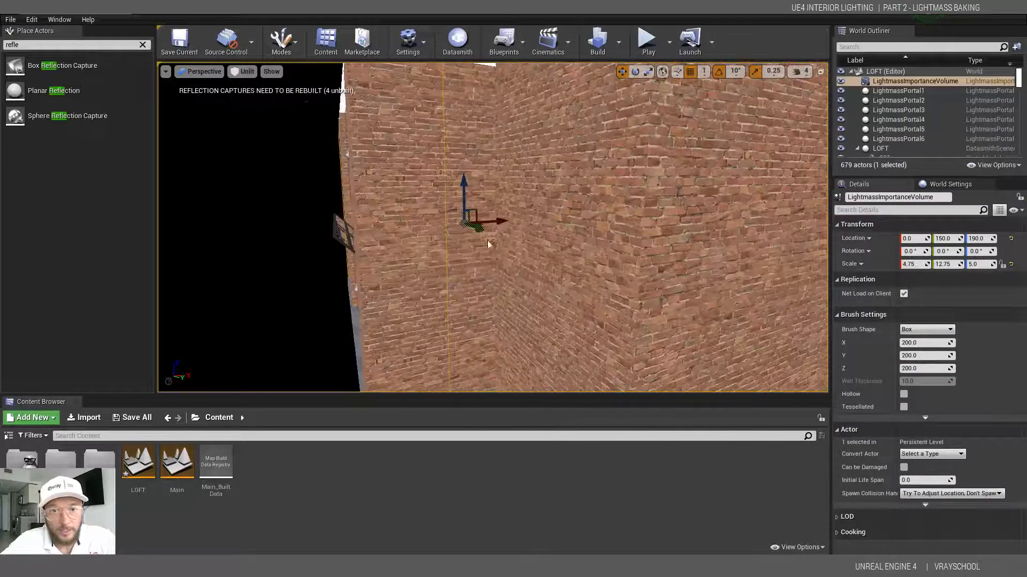
right_drag(499, 278, 449, 230)
scroll(422, 281, up, 3)
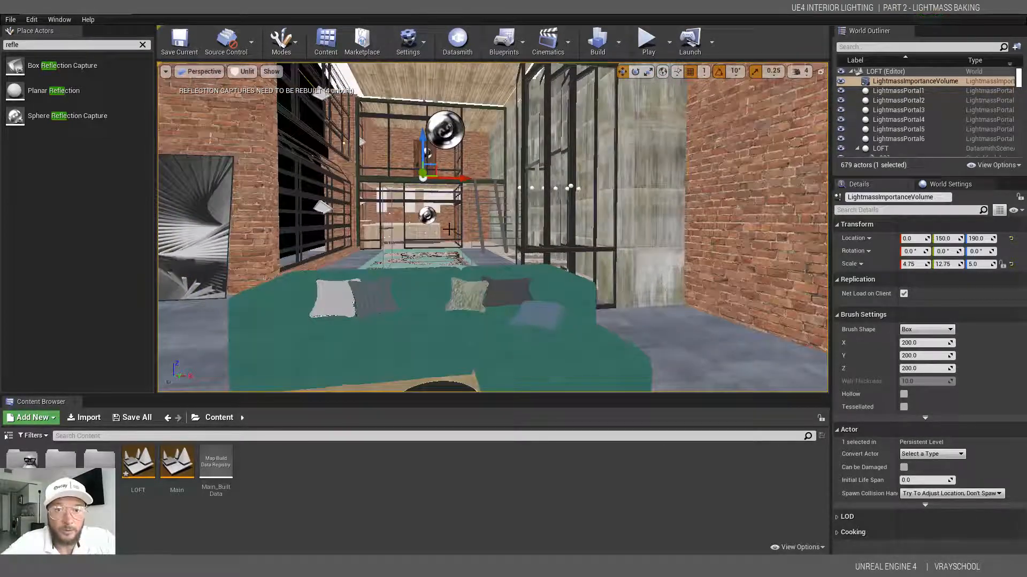
scroll(449, 230, down, 3)
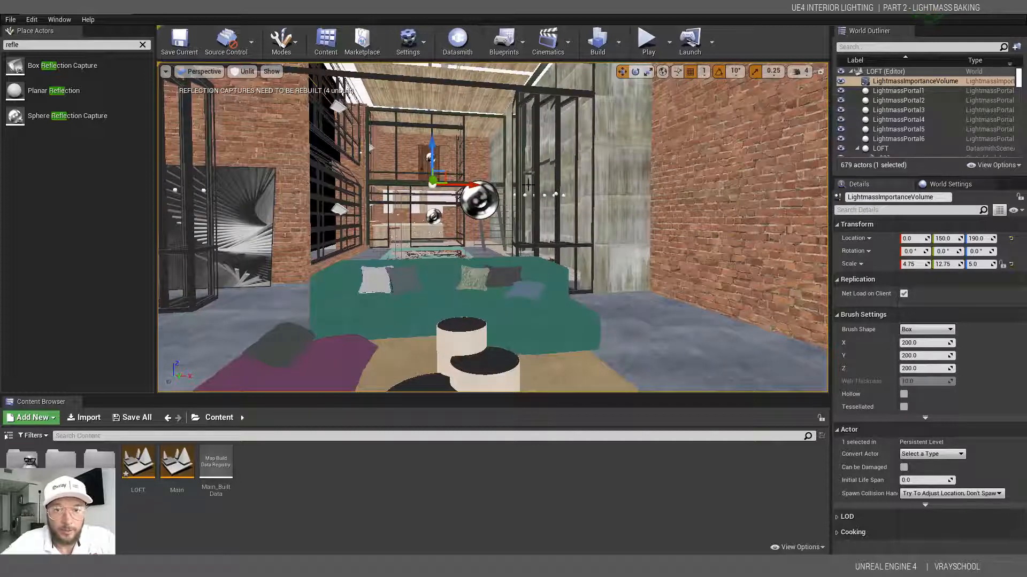
key(a)
mouse_move(511, 202)
right_down()
mouse_move(530, 203)
mouse_move(523, 219)
mouse_move(535, 221)
mouse_move(521, 230)
mouse_move(511, 220)
right_up()
key(d)
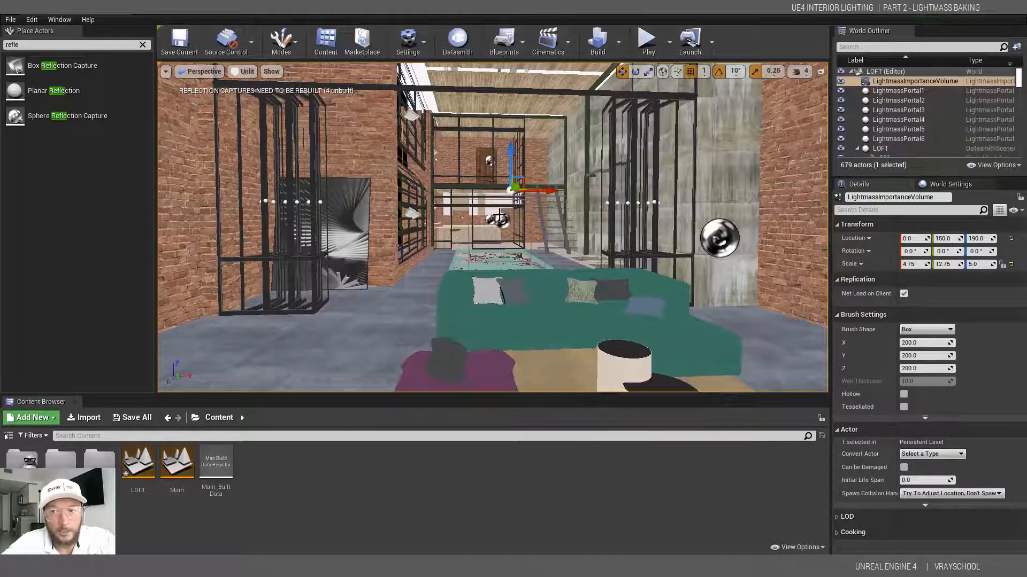
Step: Find the Directional Light among the placeable actors and place one inside the loft, beside the brick wall
click(143, 44)
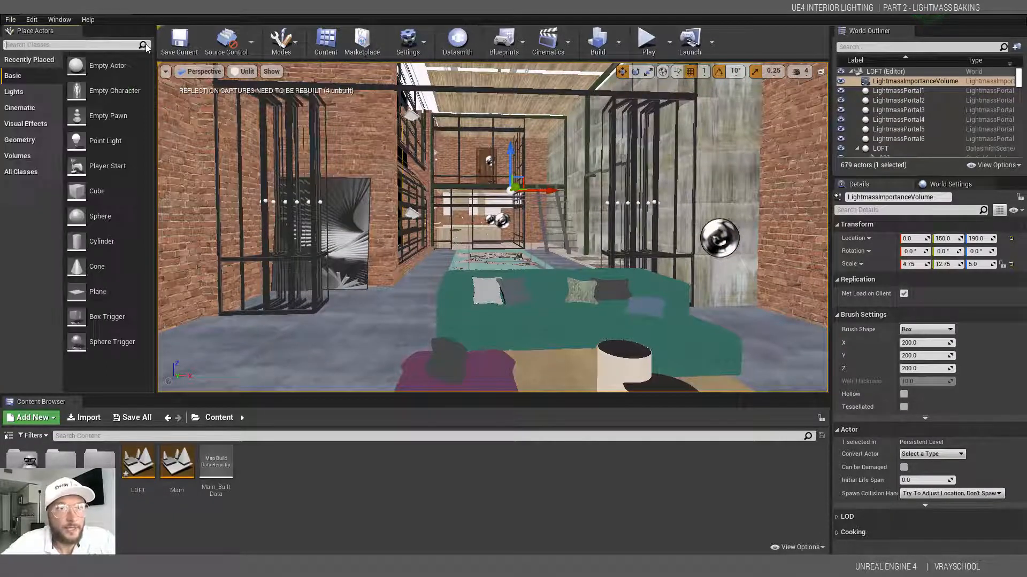
click(39, 45)
text(dr)
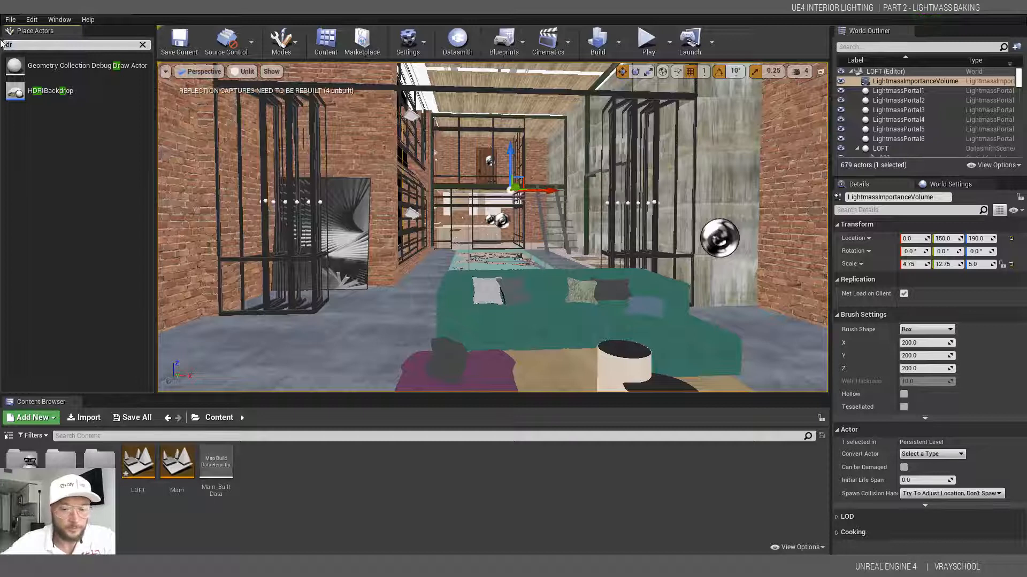
key(BackSpace)
key(BackSpace)
text(li)
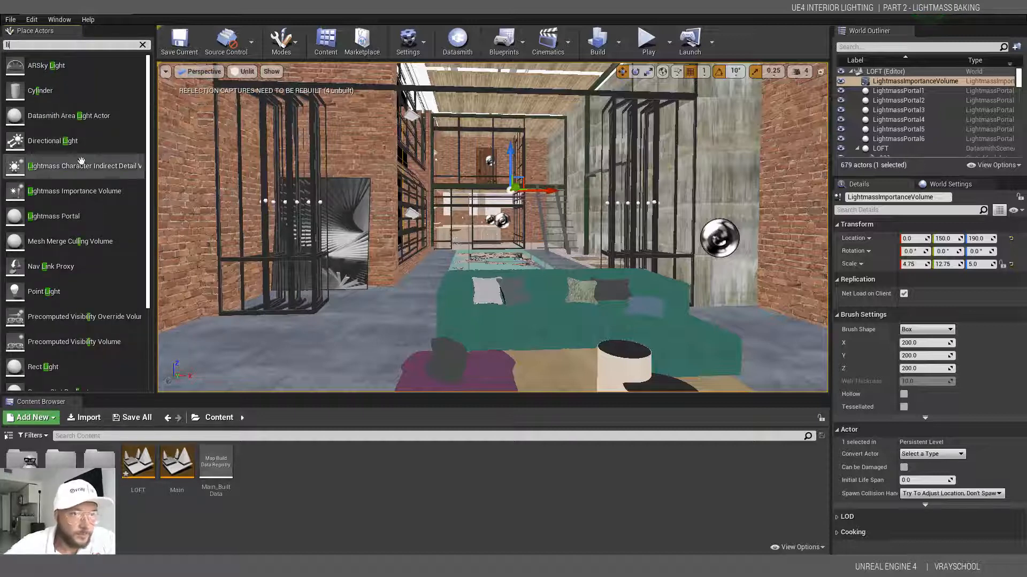
drag(32, 141, 370, 245)
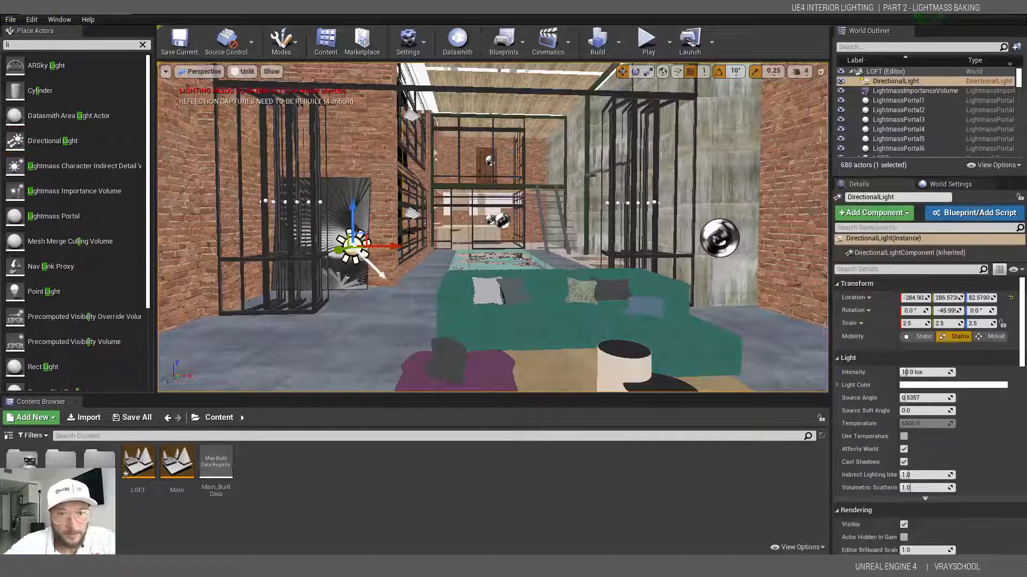
Step: Move the directional light out of the interior to about X -635, Z 488.5, in front of the facade
scroll(410, 230, down, 3)
drag(419, 222, 290, 80)
scroll(335, 210, down, 3)
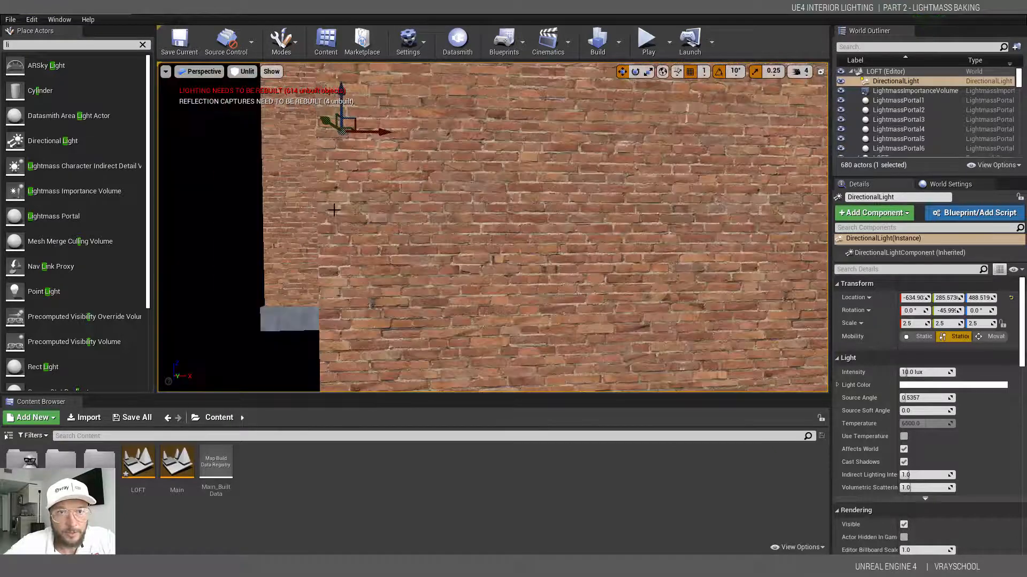
scroll(335, 210, down, 6)
Step: Switch the viewport to Lit shading and raise the directional light to about Z 545.5
click(242, 71)
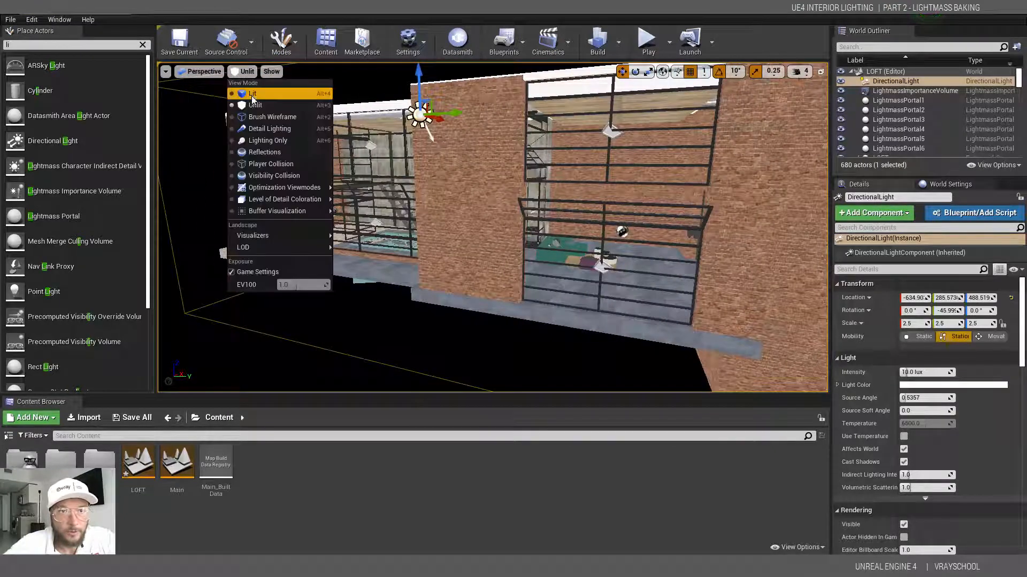
click(252, 97)
alt+drag(407, 227, 535, 228)
scroll(492, 227, down, 2)
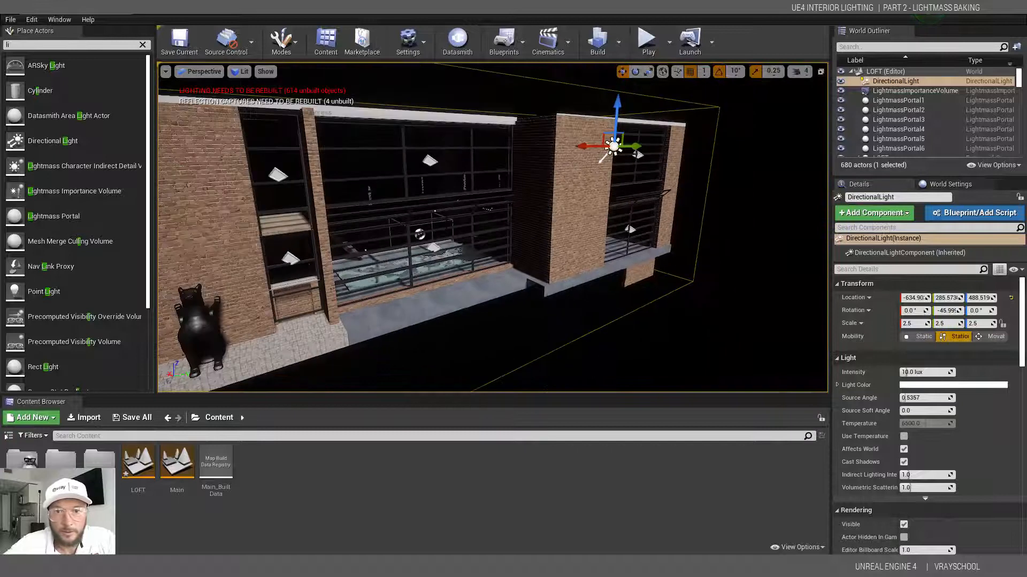
drag(618, 114, 620, 97)
alt+drag(620, 137, 523, 137)
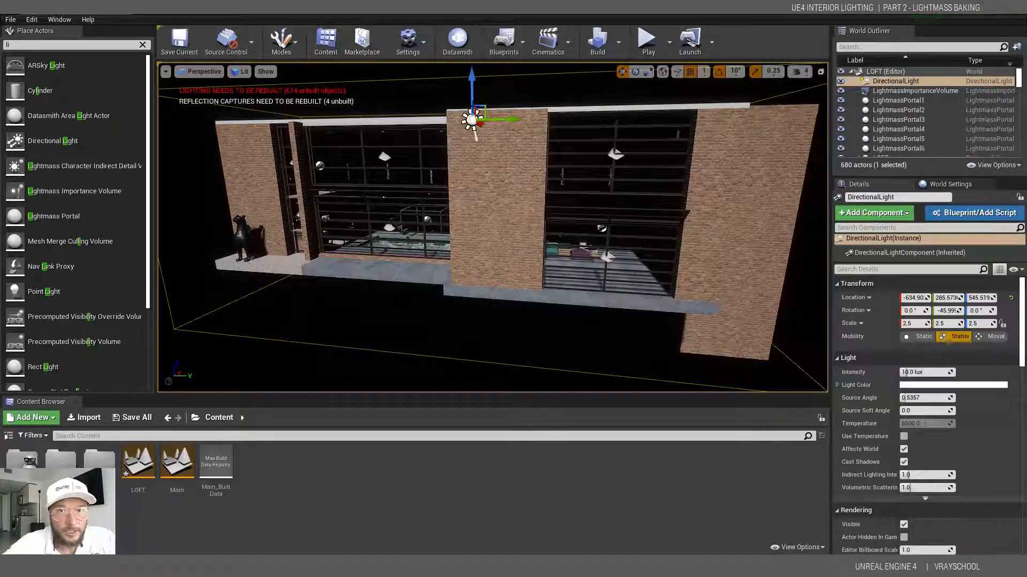
Step: Rotate the directional light to about -16° on Y and -20° on Z so that it shines through the windows
click(635, 71)
drag(456, 147, 461, 179)
mouse_move(536, 165)
alt+mouse_down()
mouse_move(465, 165)
mouse_move(531, 167)
alt+mouse_up()
drag(425, 124, 407, 124)
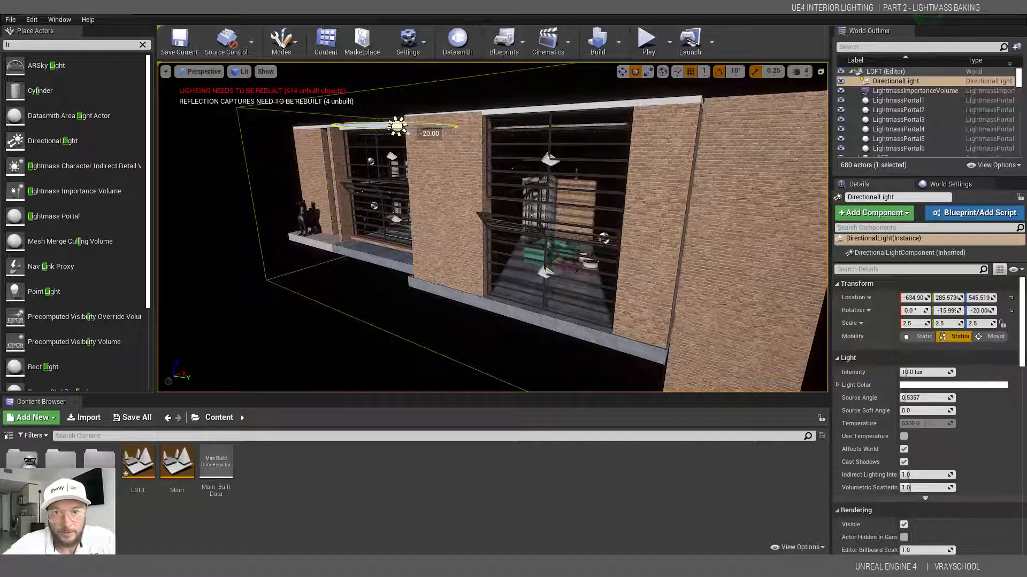
alt+drag(465, 165, 531, 165)
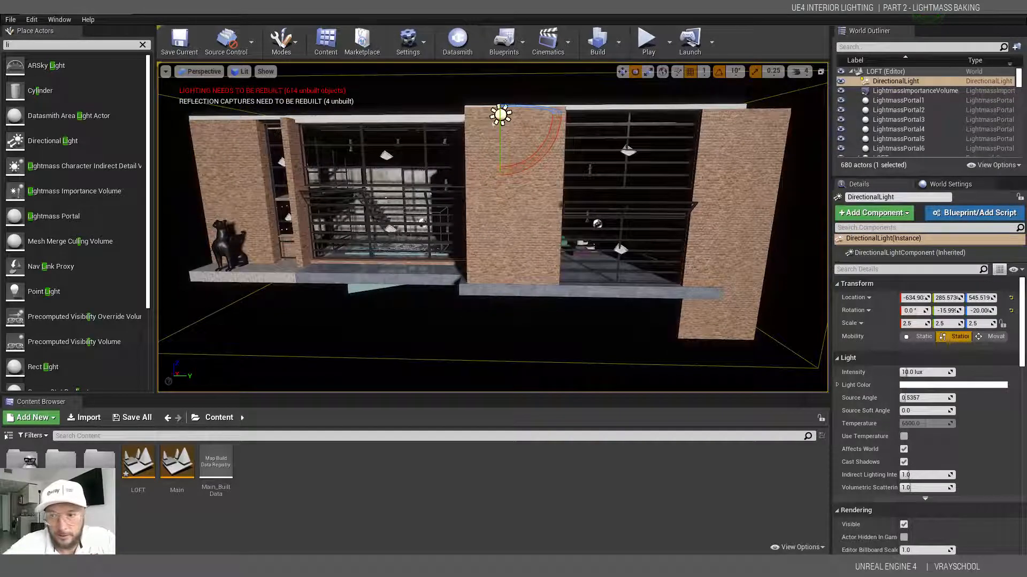
alt+drag(599, 344, 689, 343)
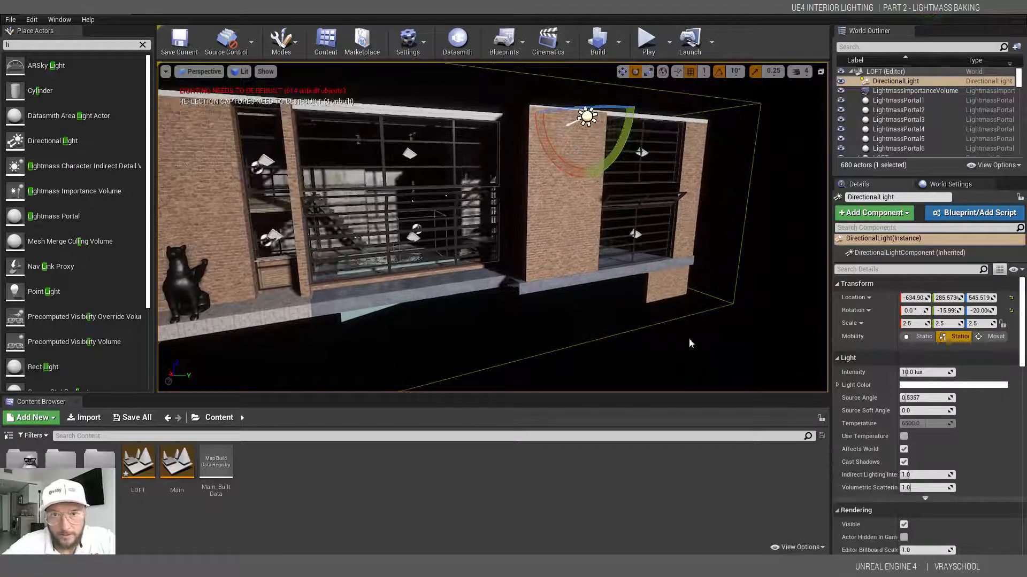
Step: Set the directional light's intensity to 26 lux
mouse_move(1022, 351)
mouse_down()
mouse_move(1020, 370)
mouse_move(1022, 361)
mouse_up()
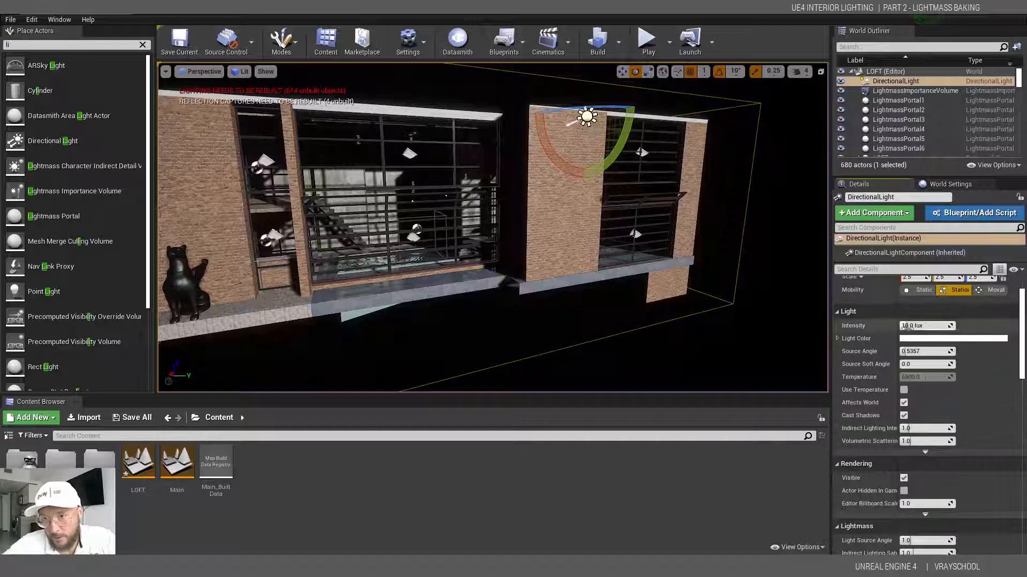
drag(909, 325, 917, 326)
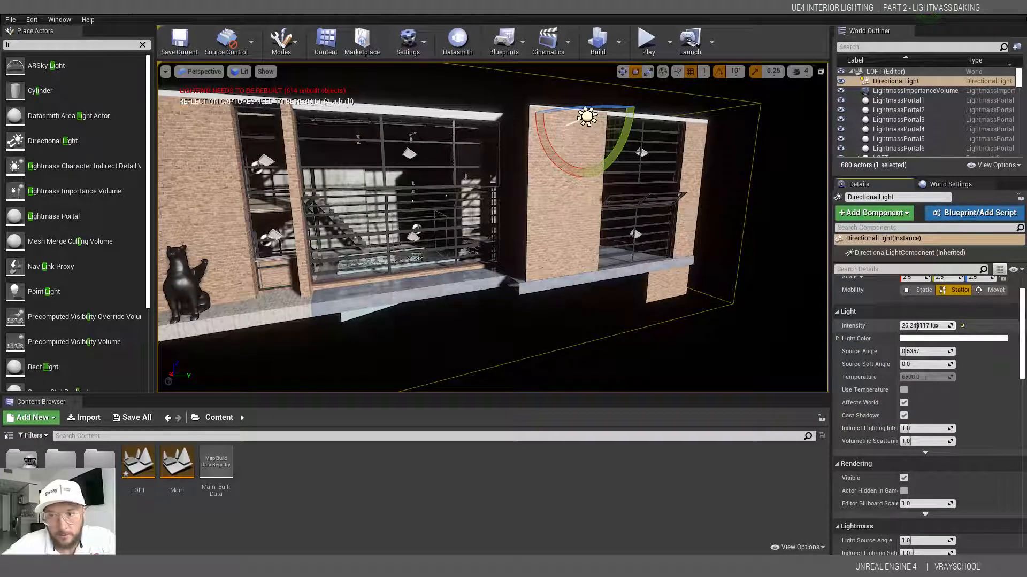
click(917, 326)
text(26.)
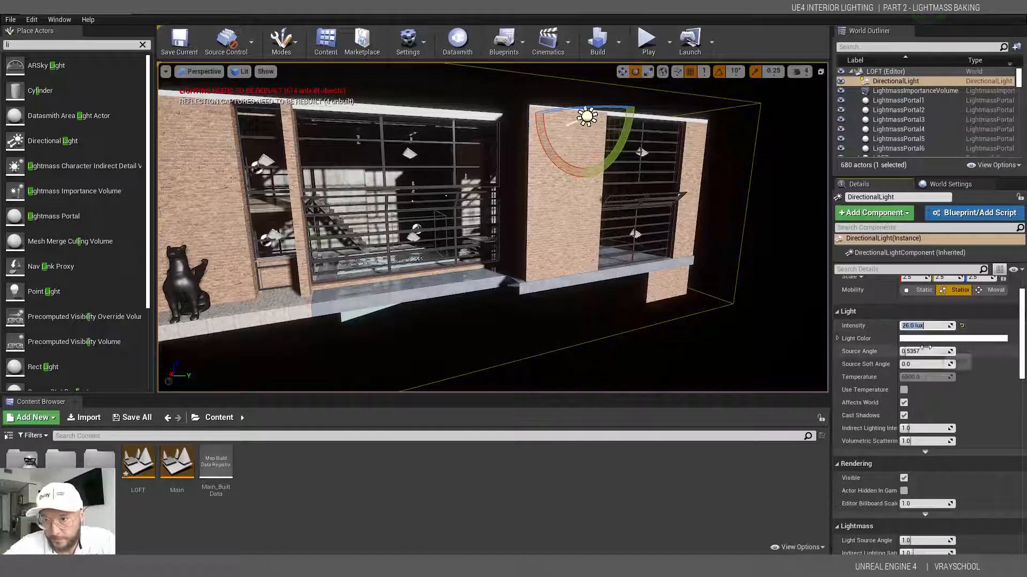
Step: Set the directional light's source angle to about 2.58 and source soft angle to 5, and enable a color temperature of 4440
drag(916, 353, 951, 364)
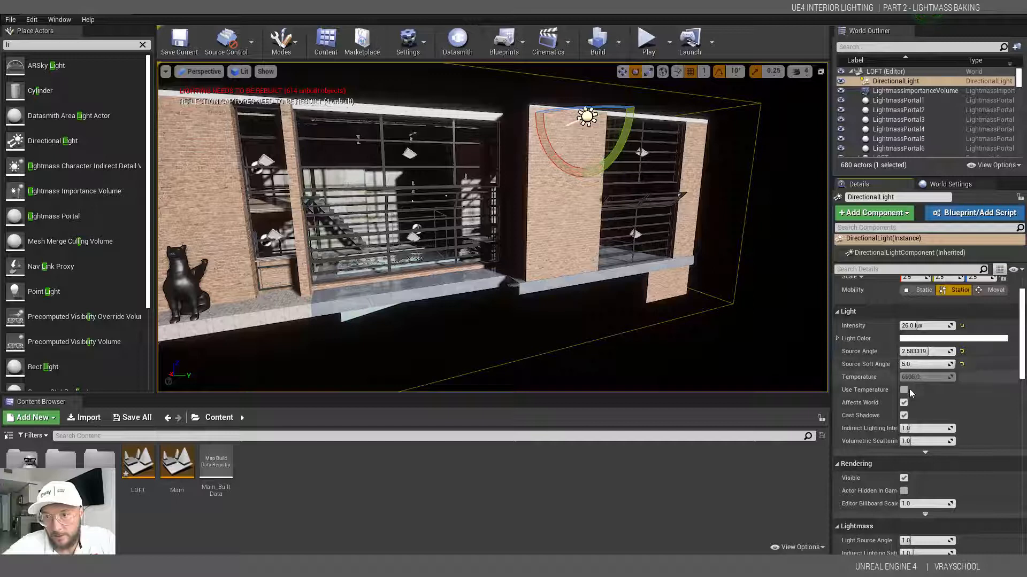
click(903, 390)
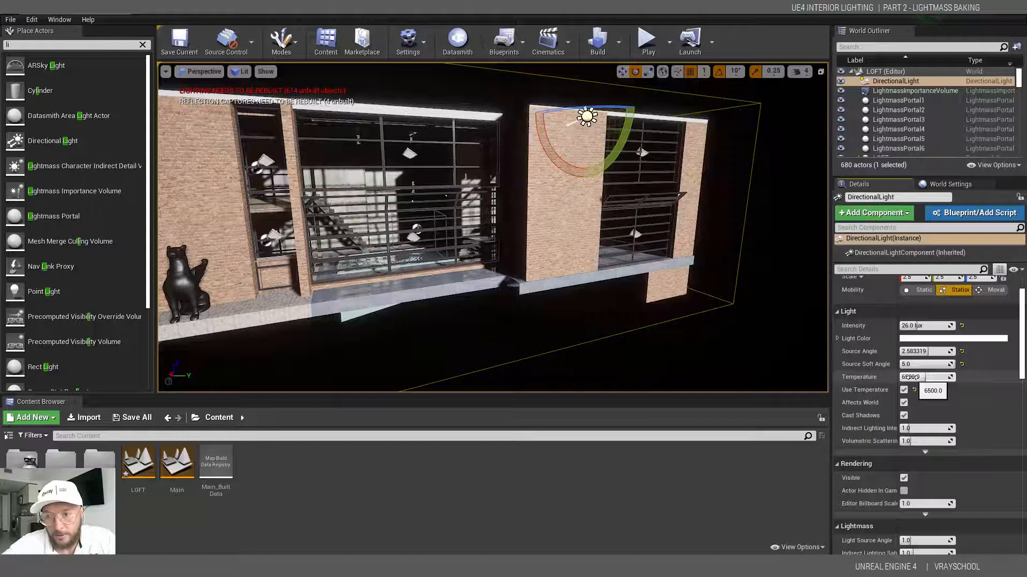
drag(917, 377, 903, 377)
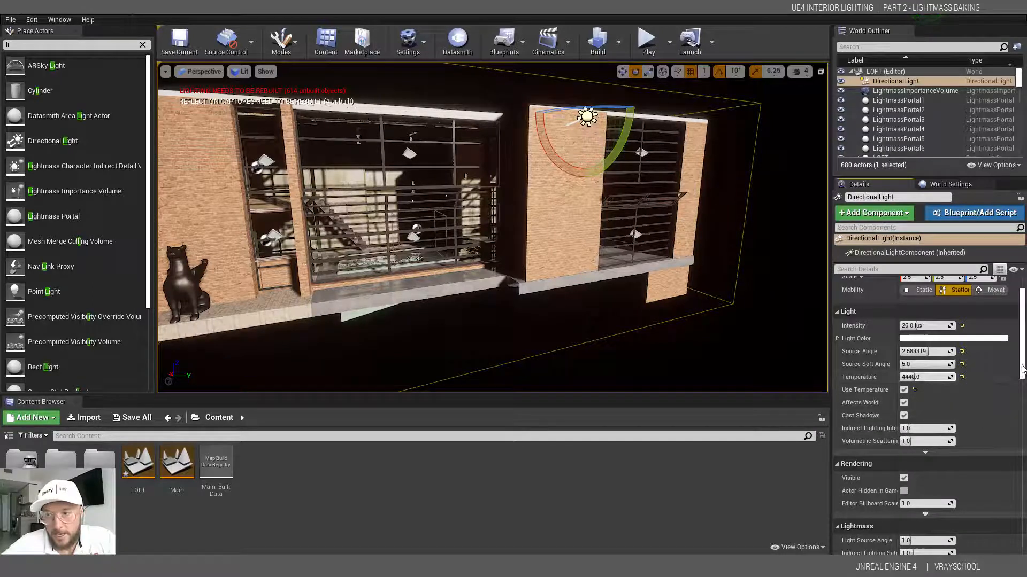
scroll(1023, 369, down, 1)
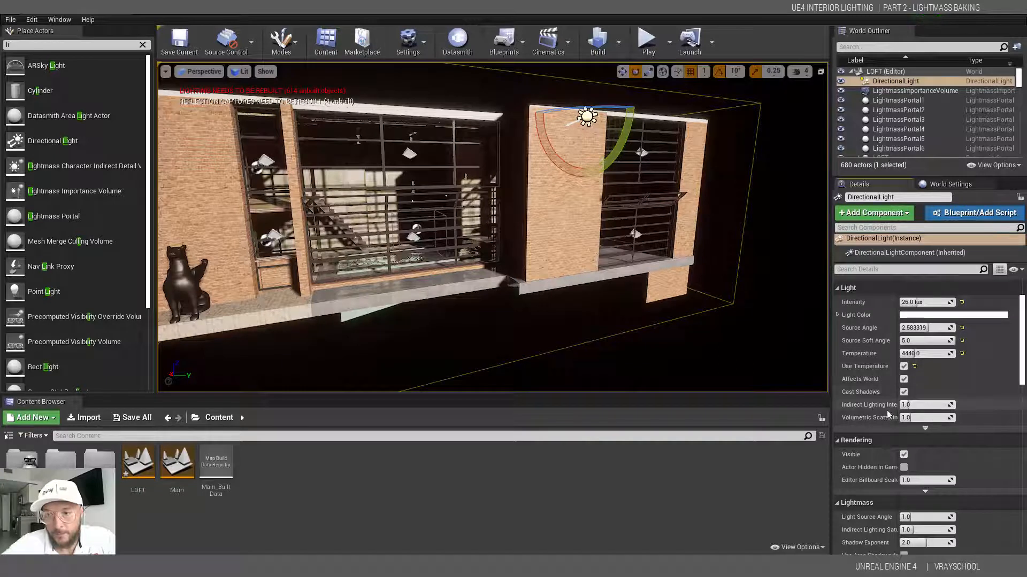
drag(898, 398, 921, 400)
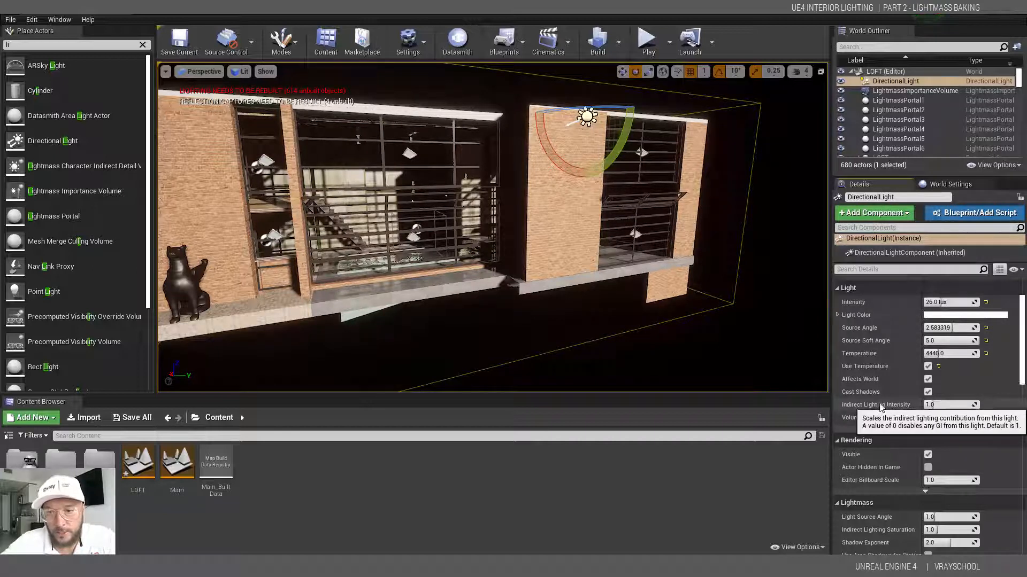
Step: Find the Sky Light among the placeable actors and place one in front of the facade, at about X -910, Y 269, Z 101
alt+drag(492, 227, 383, 228)
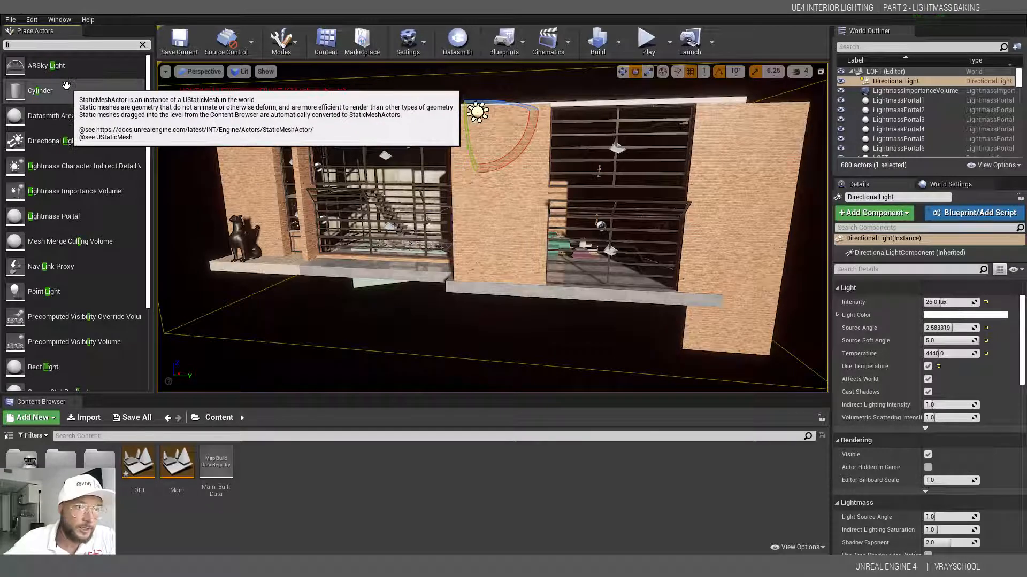
key(BackSpace)
key(BackSpace)
text(sky)
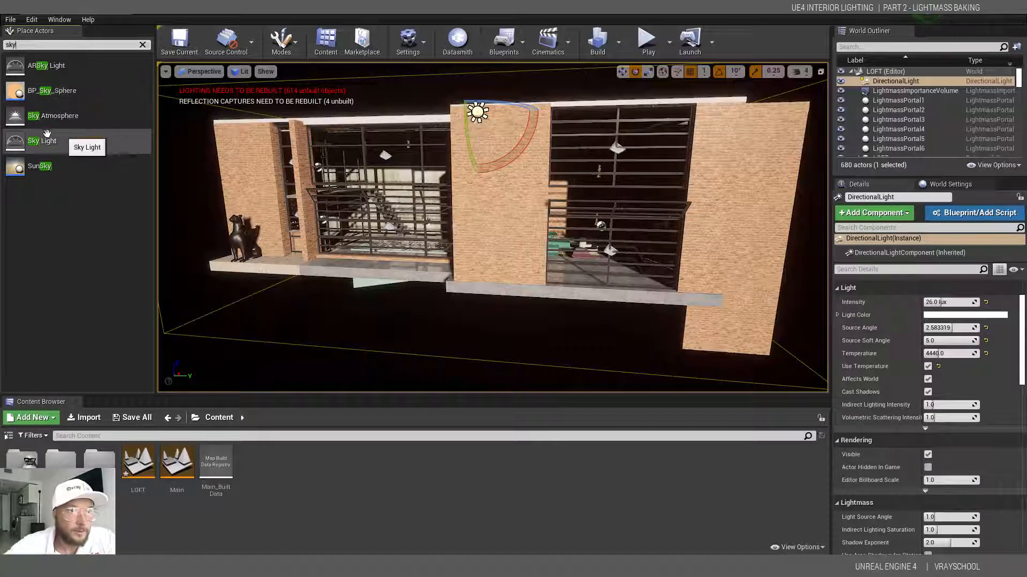
drag(54, 141, 450, 294)
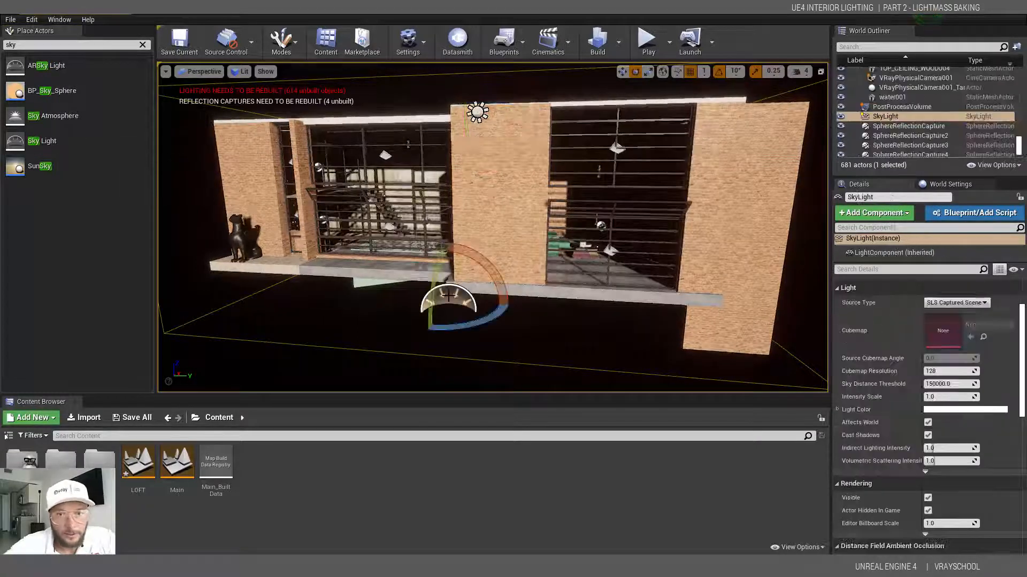
Step: Focus on the sky light and widen its properties area so that the full transform and light settings are readable
key(f)
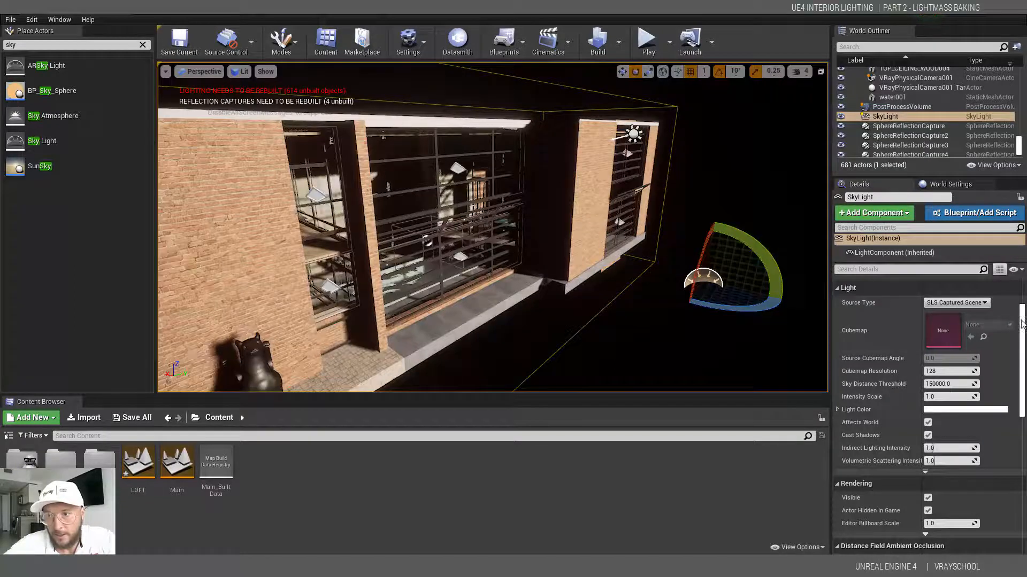
scroll(1024, 284, up, 3)
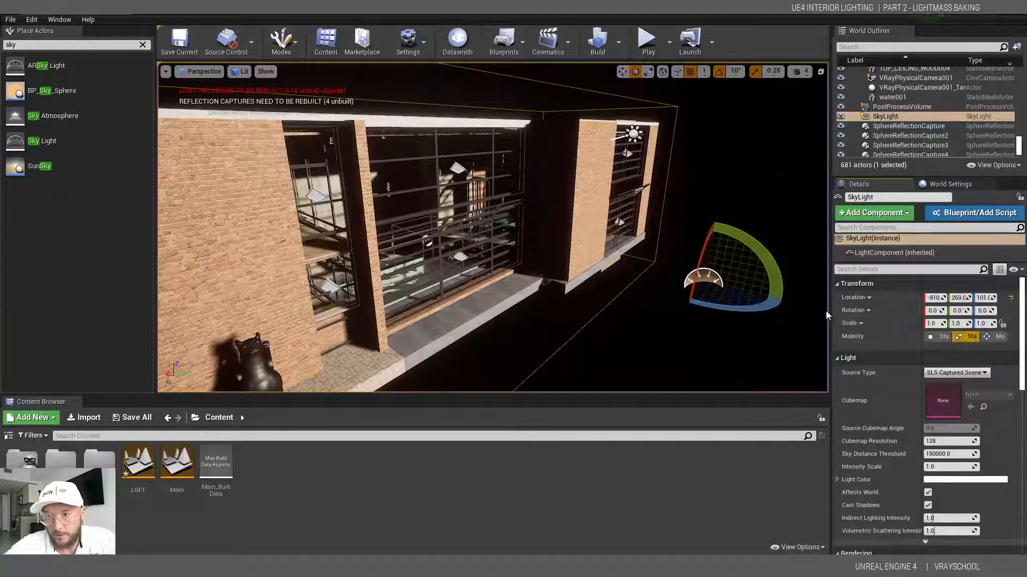
drag(831, 310, 714, 315)
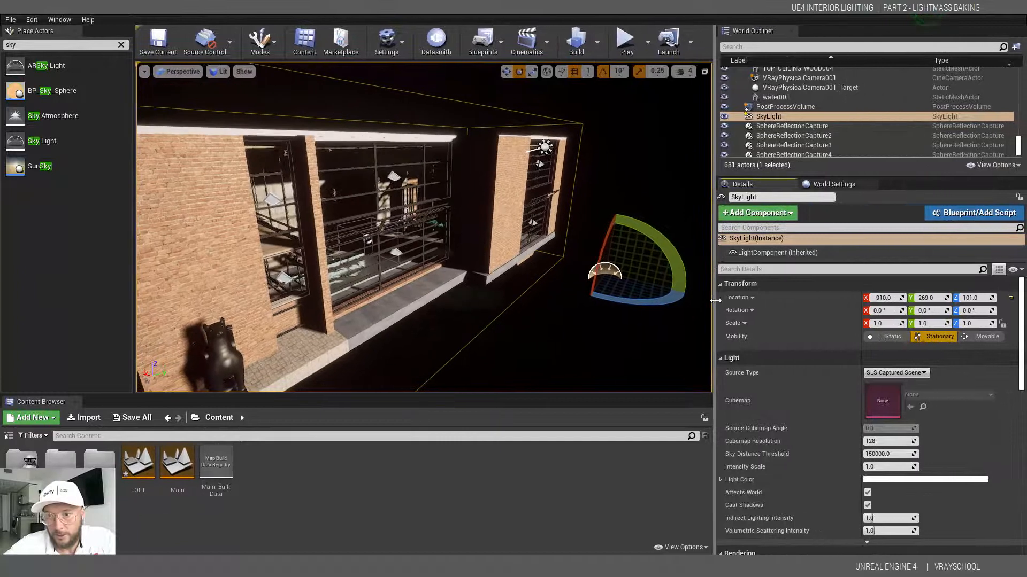
Step: Make the sky light's mobility Static and turn off its Affects World option
click(895, 339)
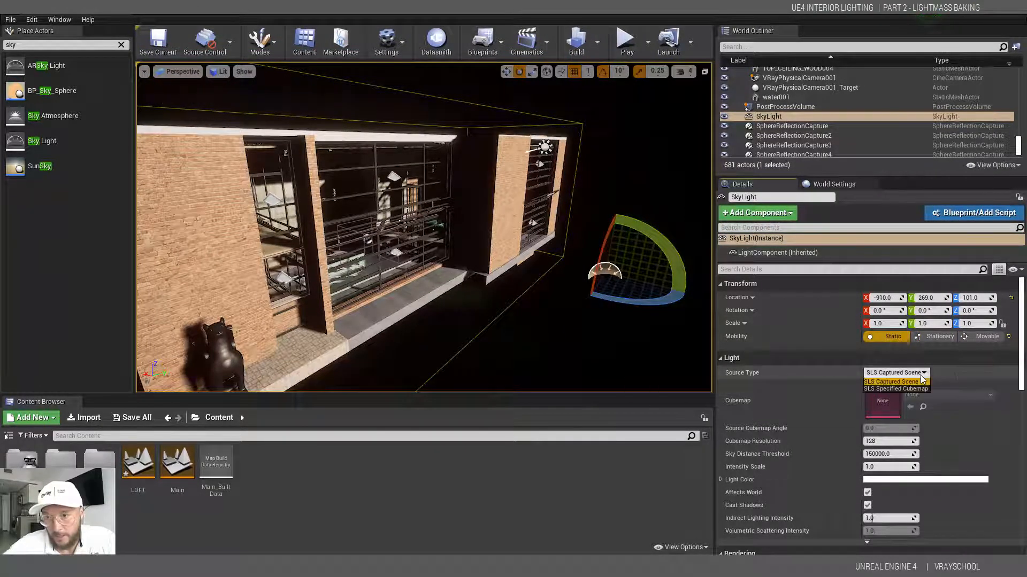
scroll(882, 386, down, 3)
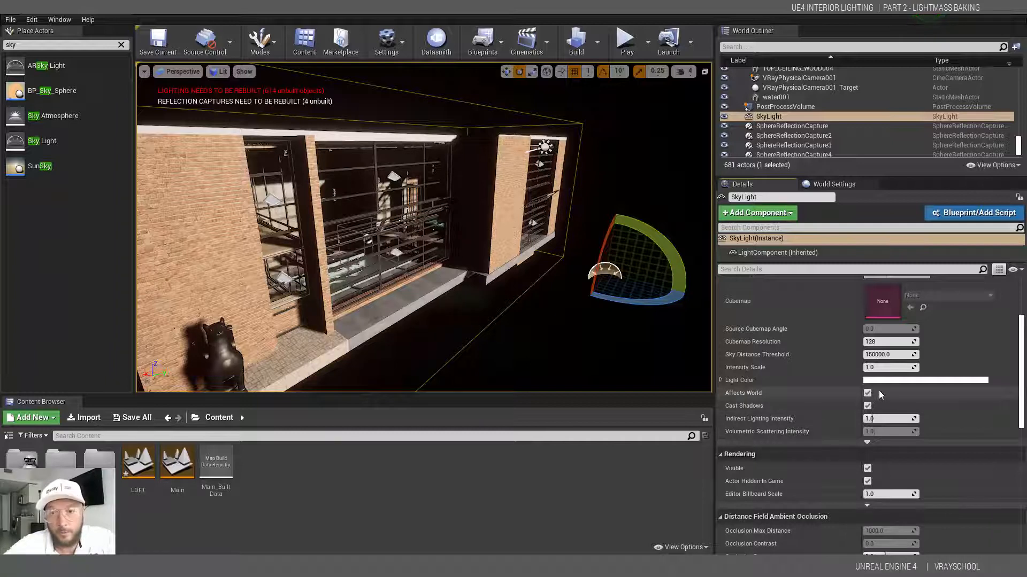
mouse_move(728, 394)
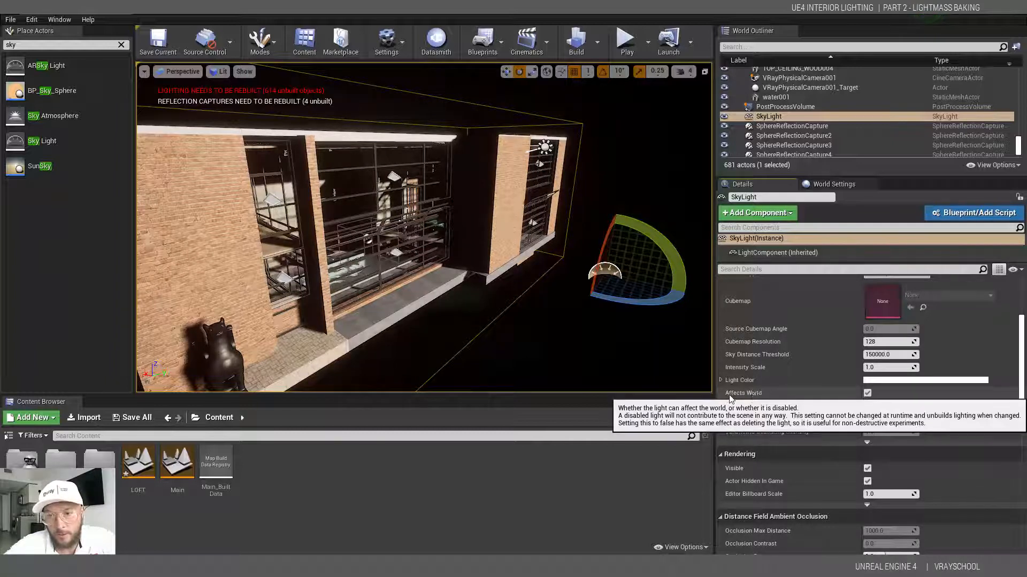
click(867, 394)
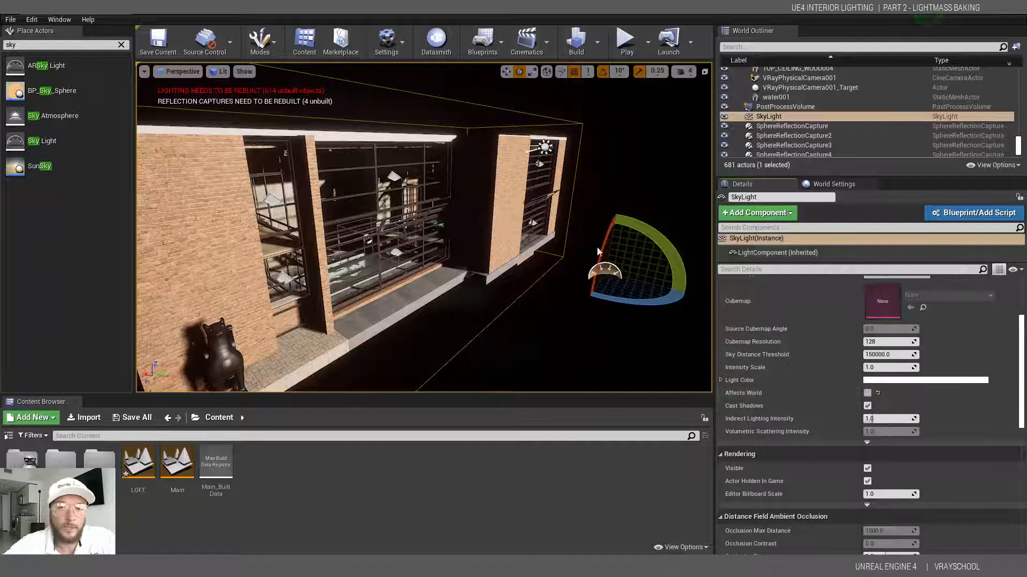
Step: Select the directional light outside the facade and bring the view inside the loft, facing the green sofa and coffee tables
alt+drag(583, 272, 482, 337)
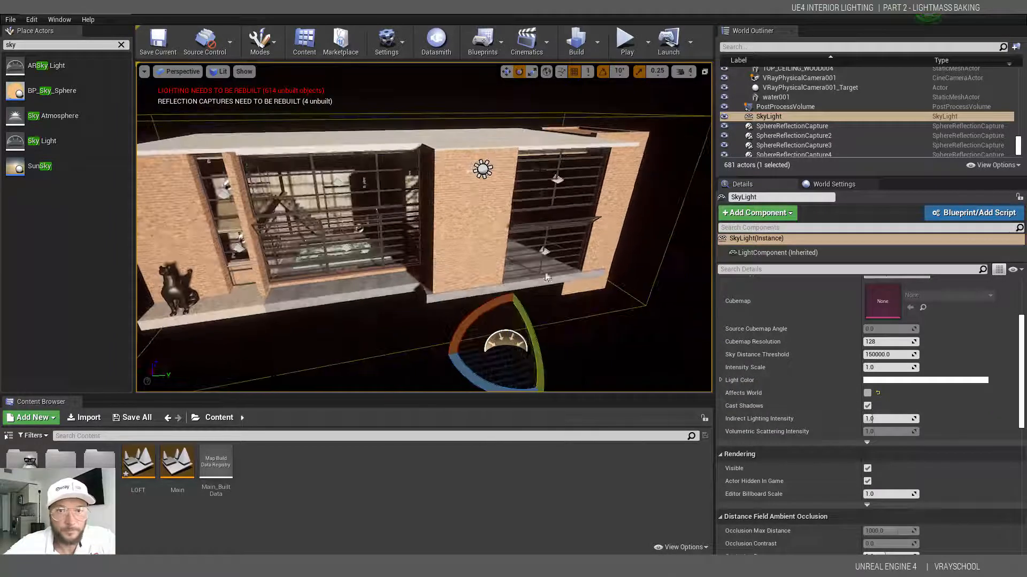
click(486, 170)
alt+drag(497, 186, 394, 222)
right_drag(394, 223, 394, 223)
key(w)
key(w)
key(s)
right_drag(570, 249, 606, 255)
key(q)
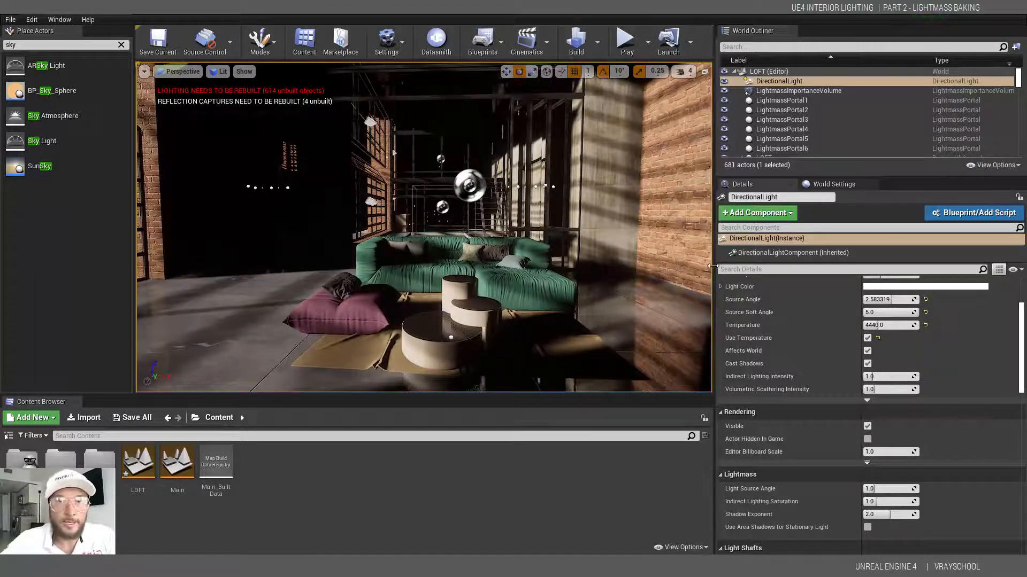
Step: In the Lightmass section of the World Settings, set the Static Lighting Level Scale to 0.5
click(832, 184)
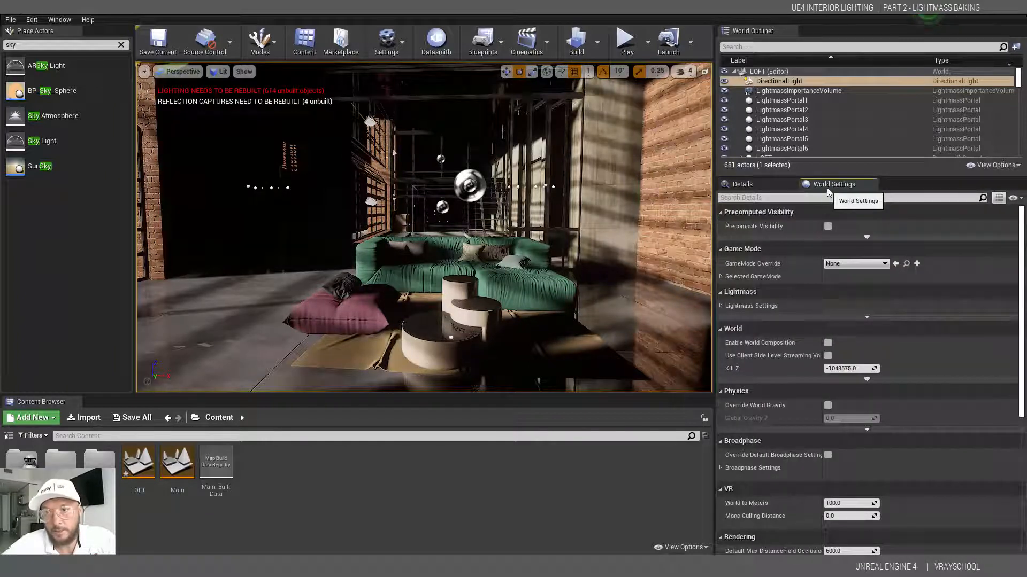
click(61, 20)
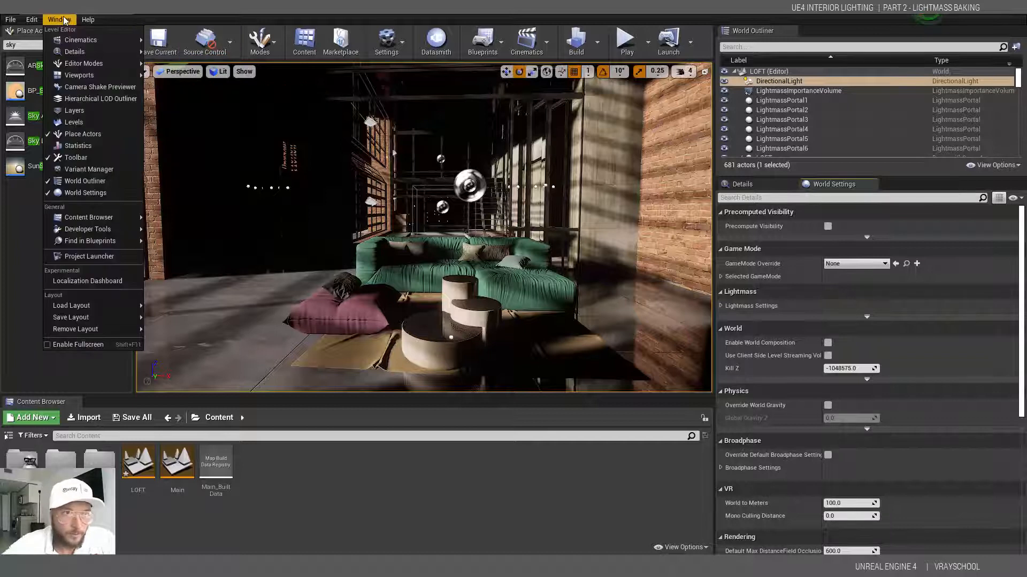
click(71, 193)
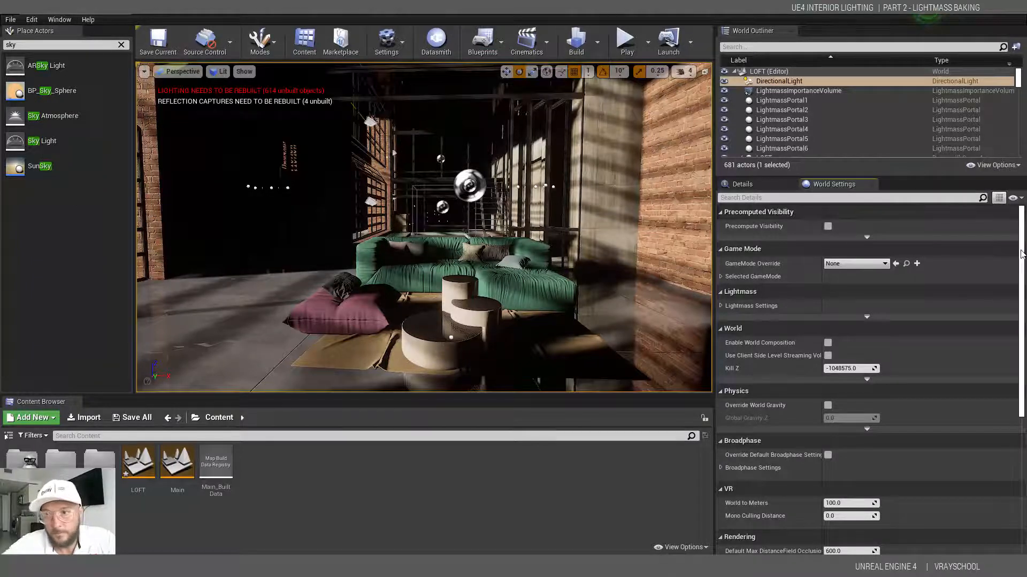
scroll(866, 278, down, 1)
click(721, 291)
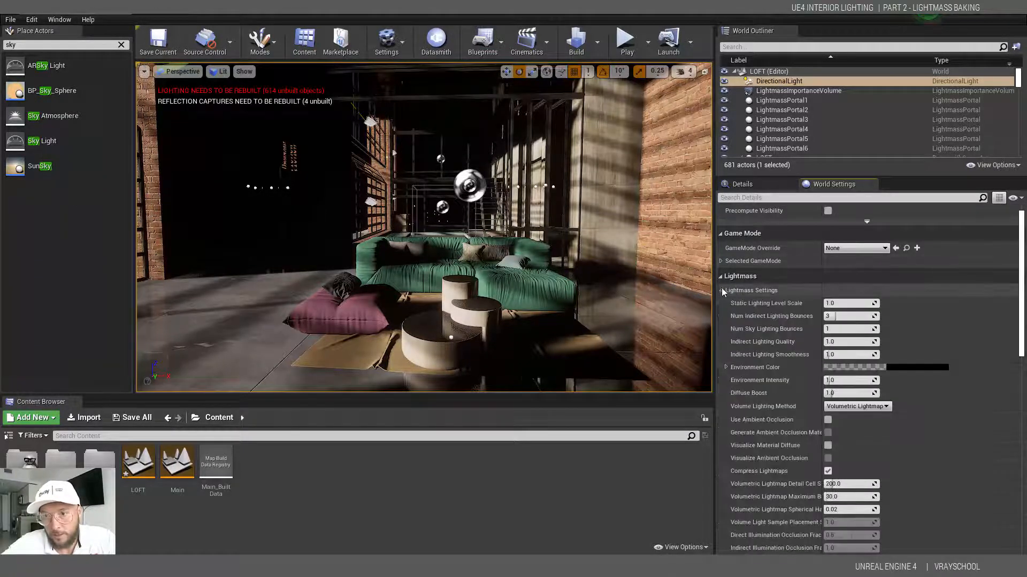
scroll(1022, 283, down, 3)
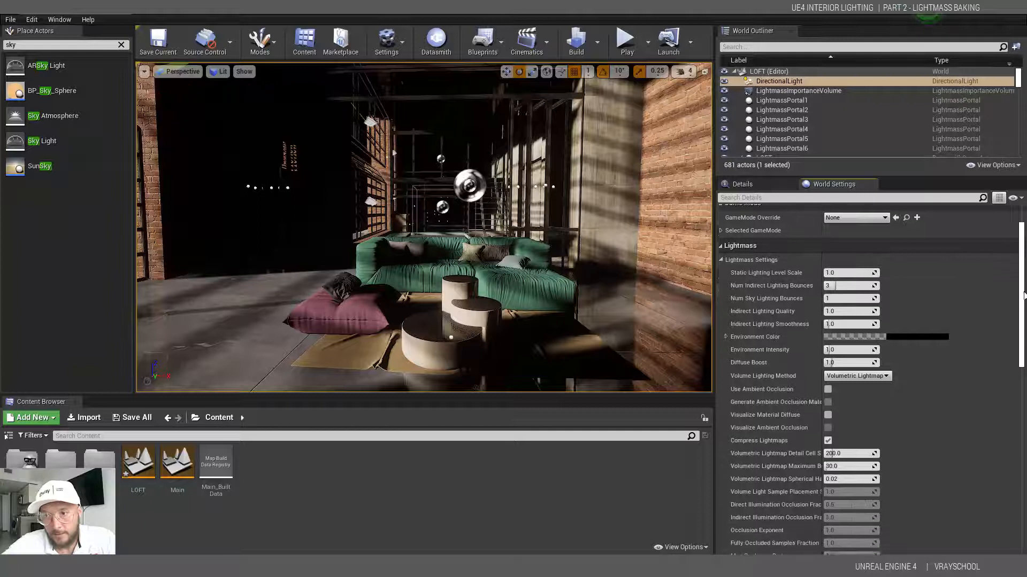
click(847, 261)
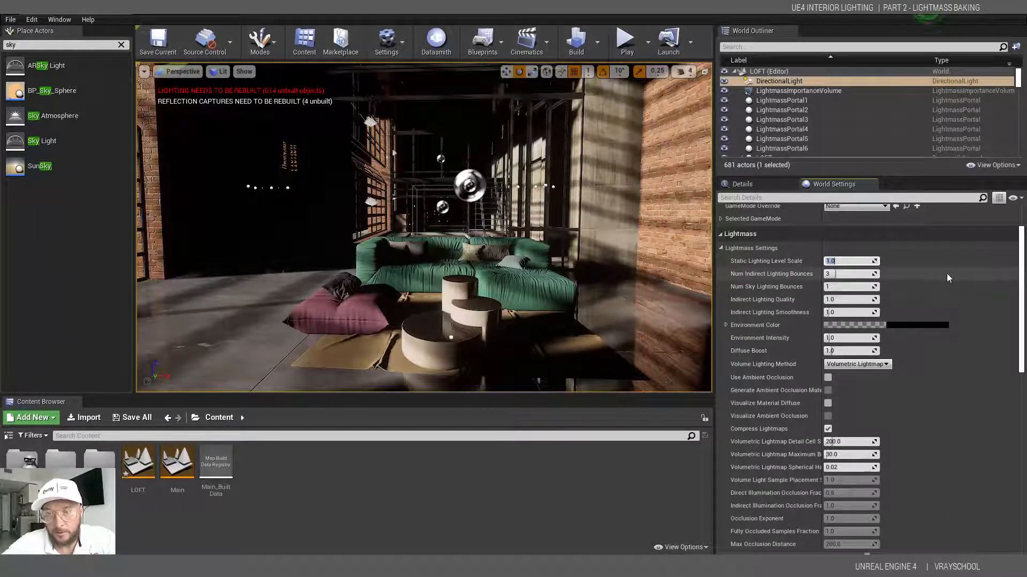
text(.5)
key(Return)
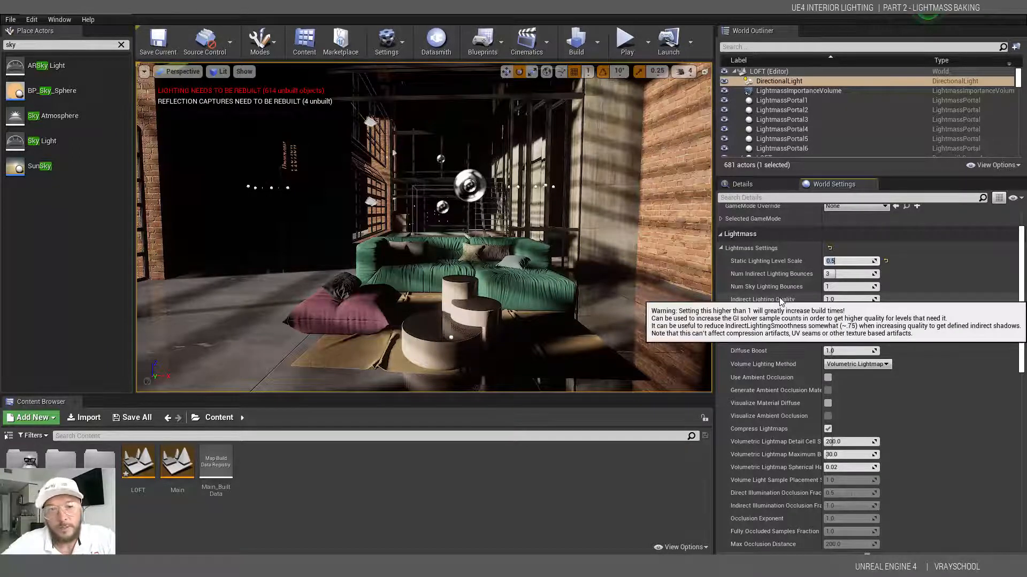
Step: Set the Lightmass Indirect Lighting Quality to 4
mouse_move(749, 263)
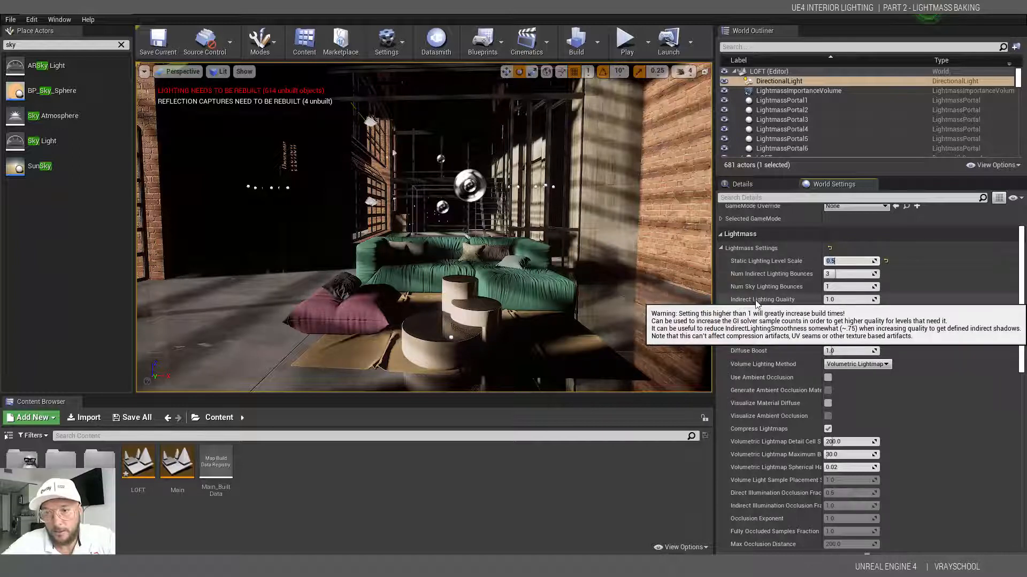
click(853, 301)
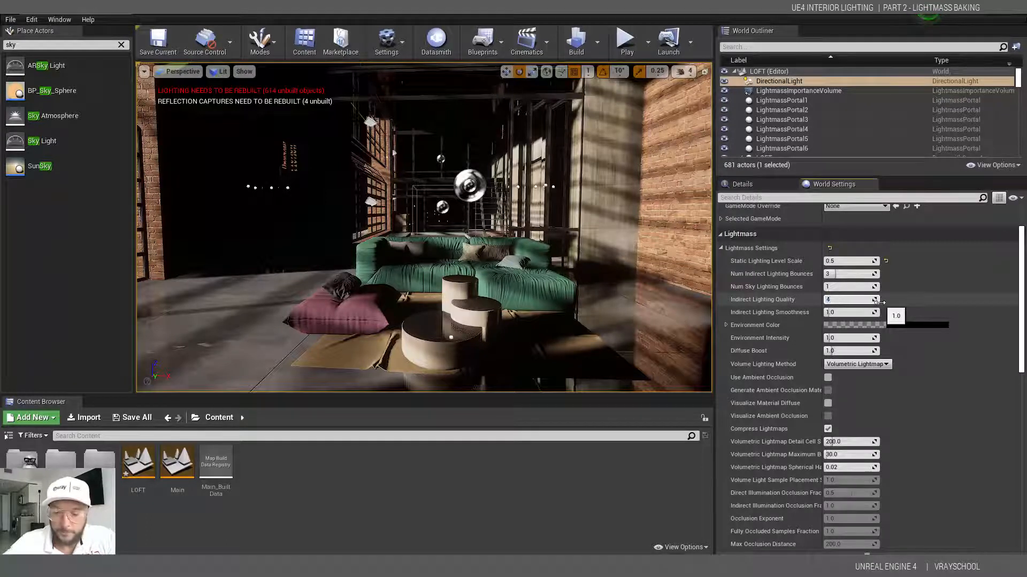
text(4)
key(Return)
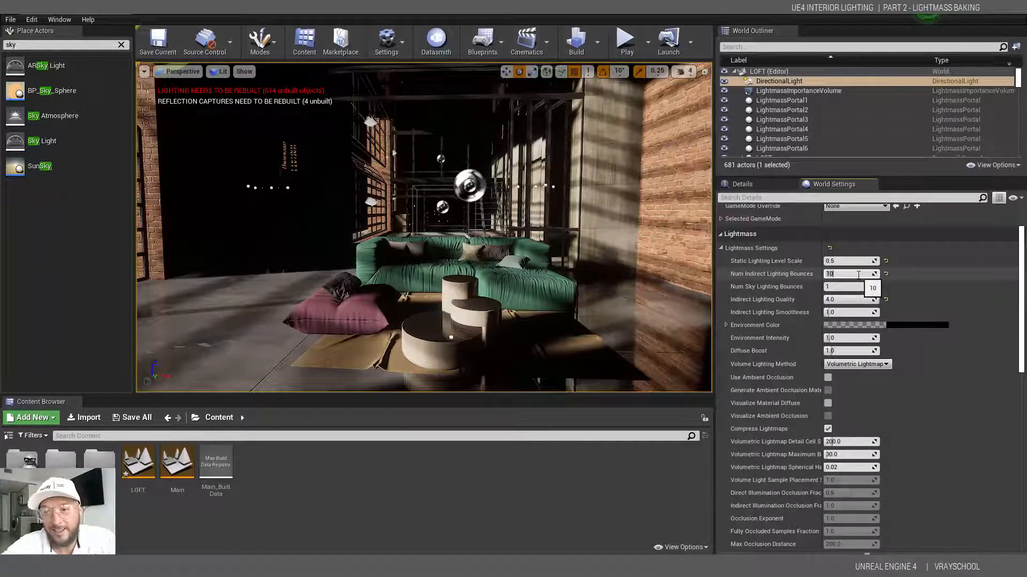
Step: Set both the number of indirect lighting bounces and the number of sky lighting bounces to 10
key(Return)
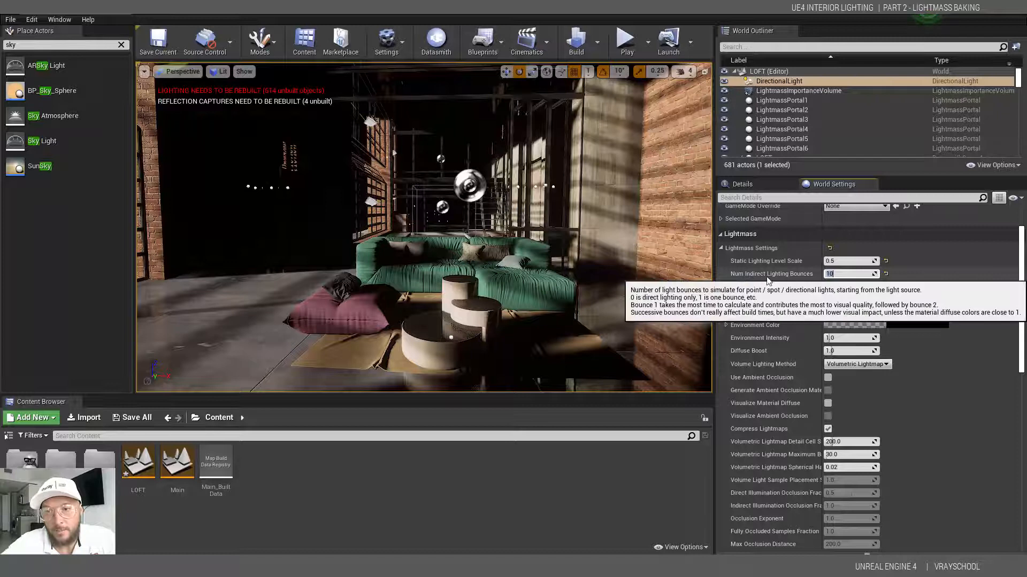
key(Tab)
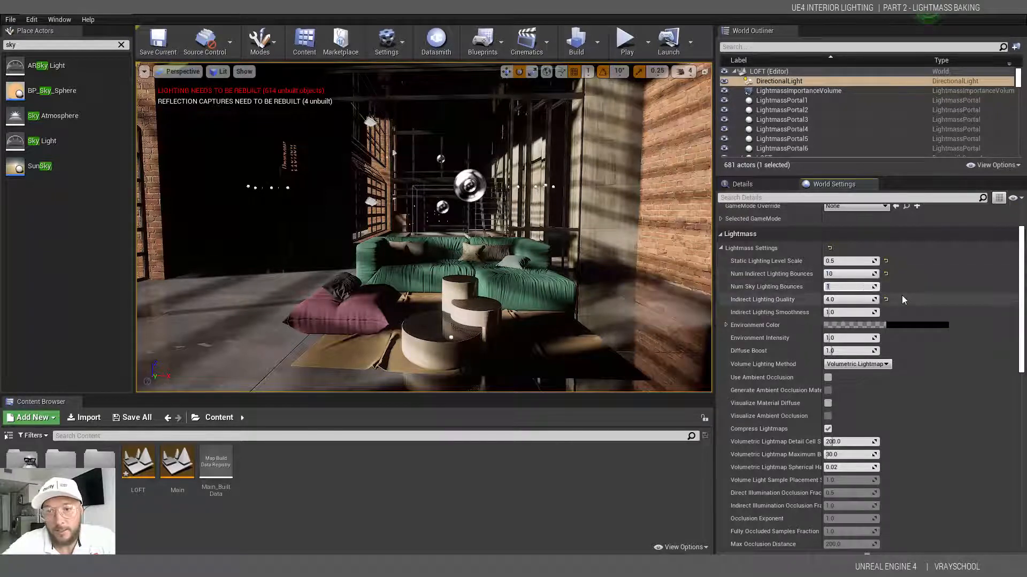
text(10)
key(Return)
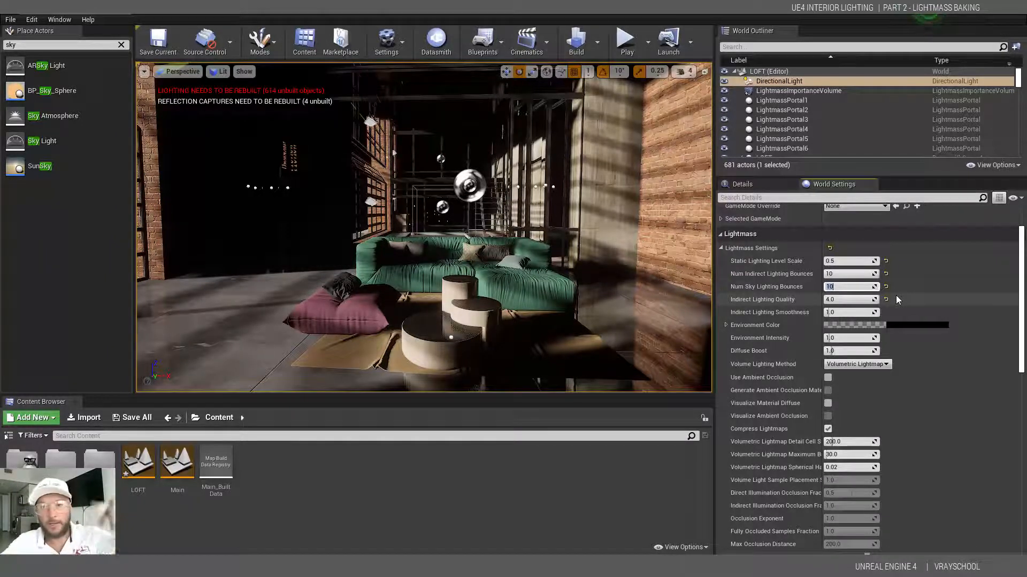
Step: Widen the setting names so they are readable and set the Volumetric Lightmap Detail Cell Size to 90
mouse_move(781, 274)
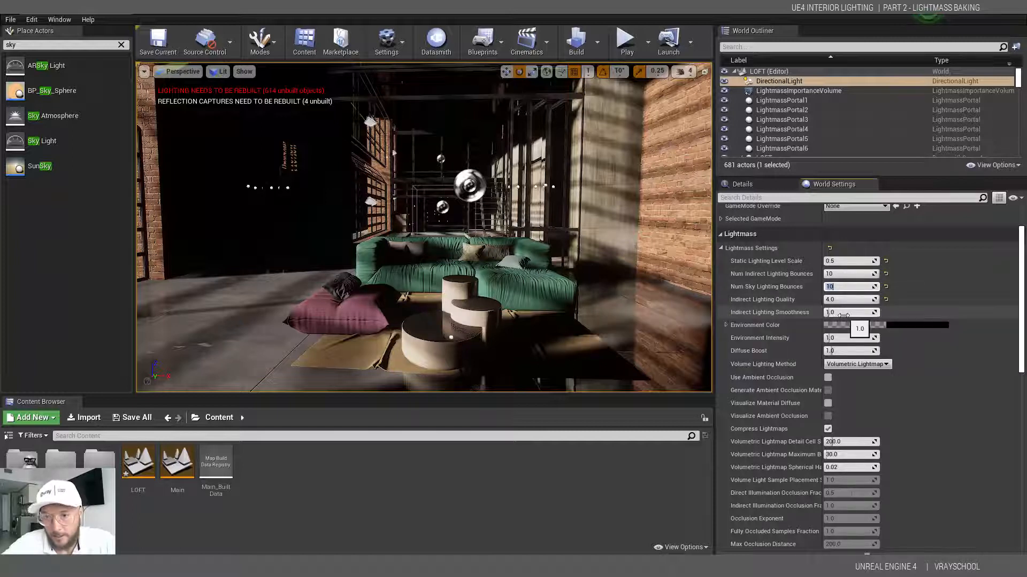
drag(1020, 339, 1003, 369)
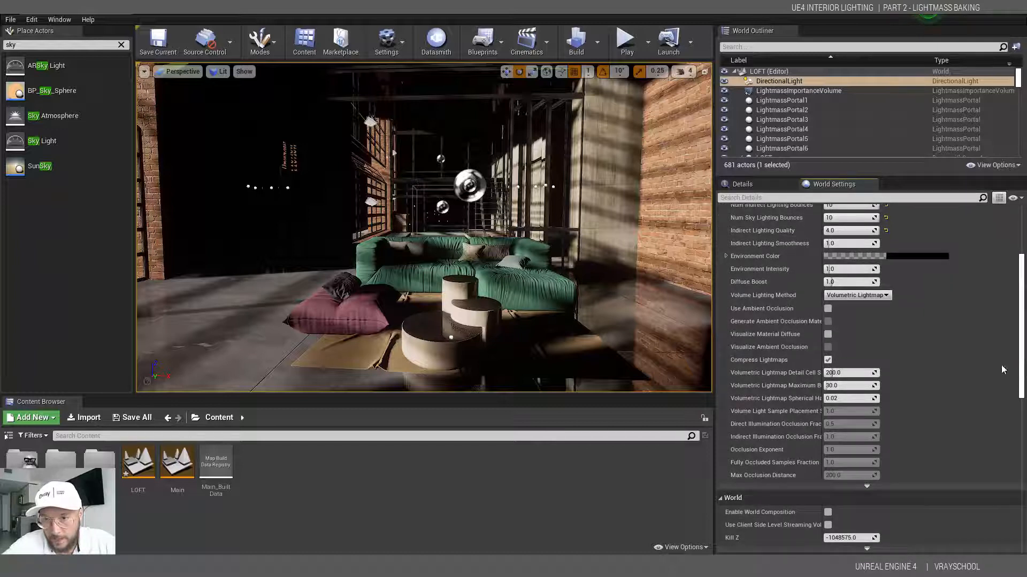
drag(822, 369, 862, 365)
mouse_move(822, 376)
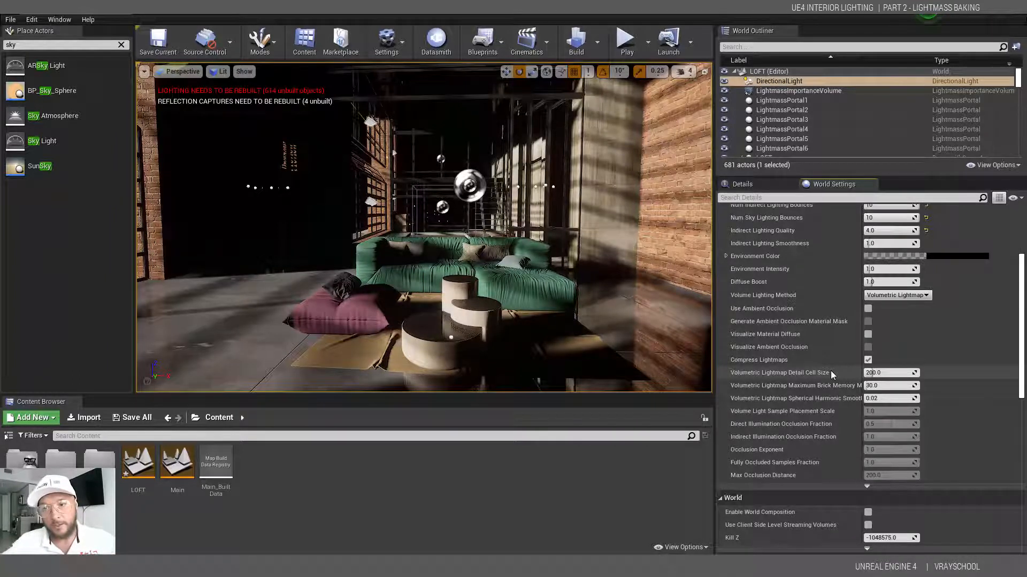
click(903, 374)
text(90.0)
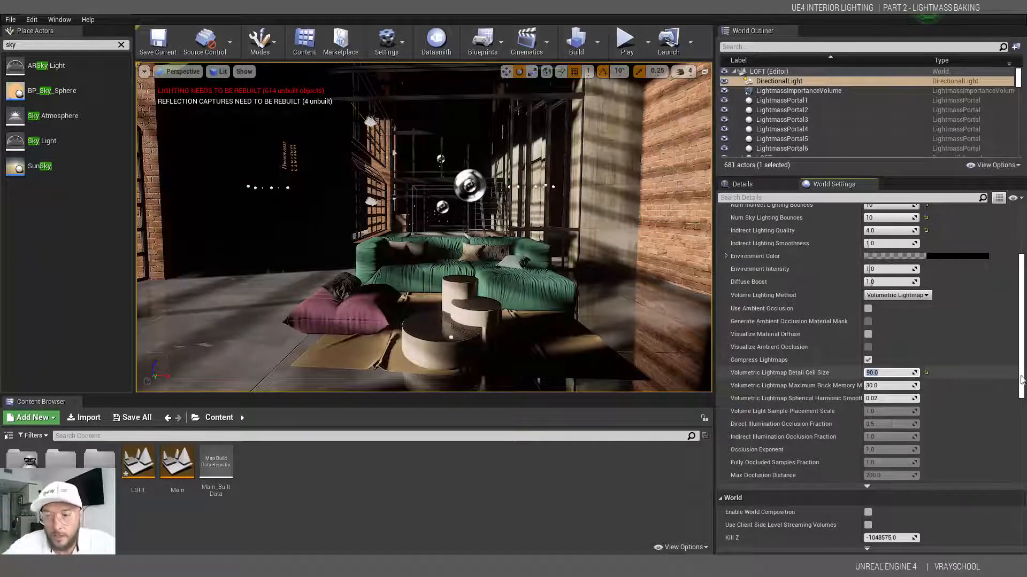
scroll(1023, 369, down, 1)
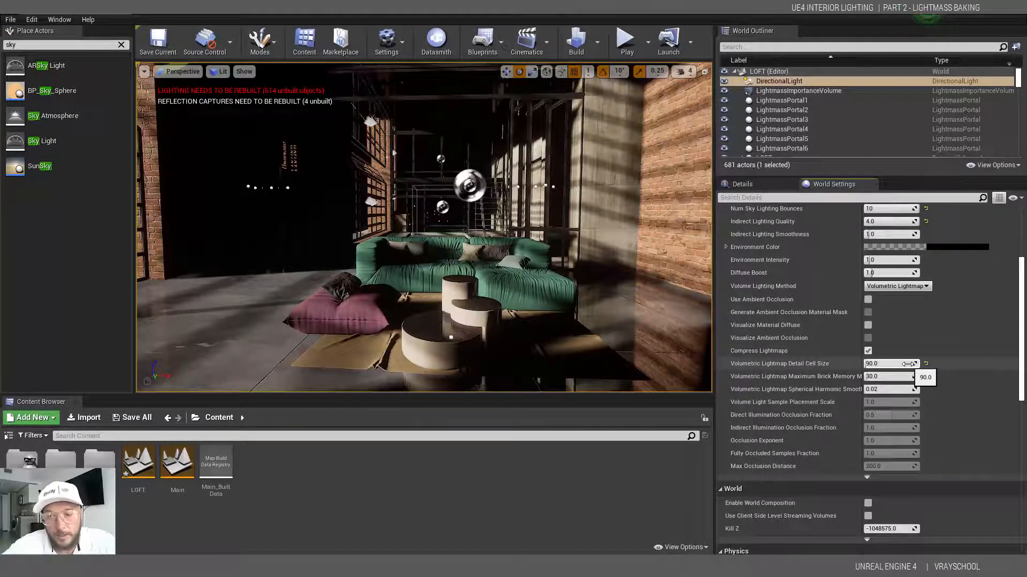
Step: Reveal the advanced Lightmass options and set the Packed Light and Shadow Map Texture Size to 4096
scroll(1015, 374, down, 3)
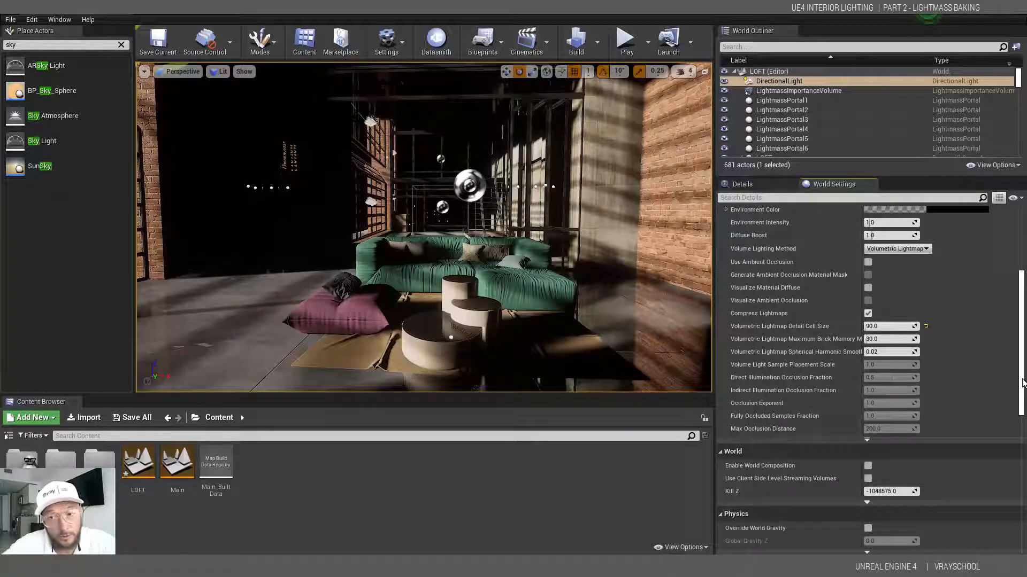
scroll(1022, 382, down, 8)
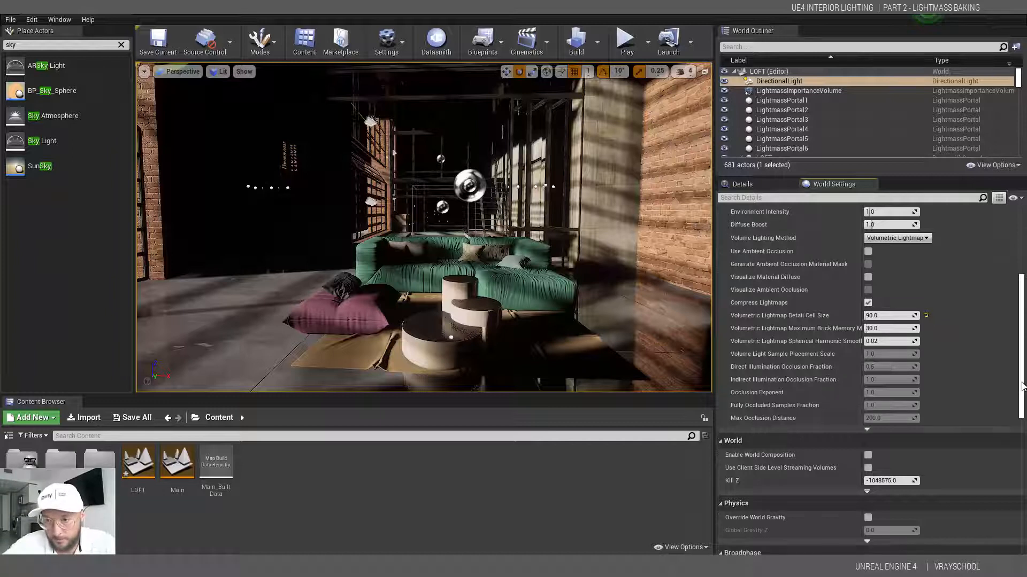
scroll(1019, 421, down, 3)
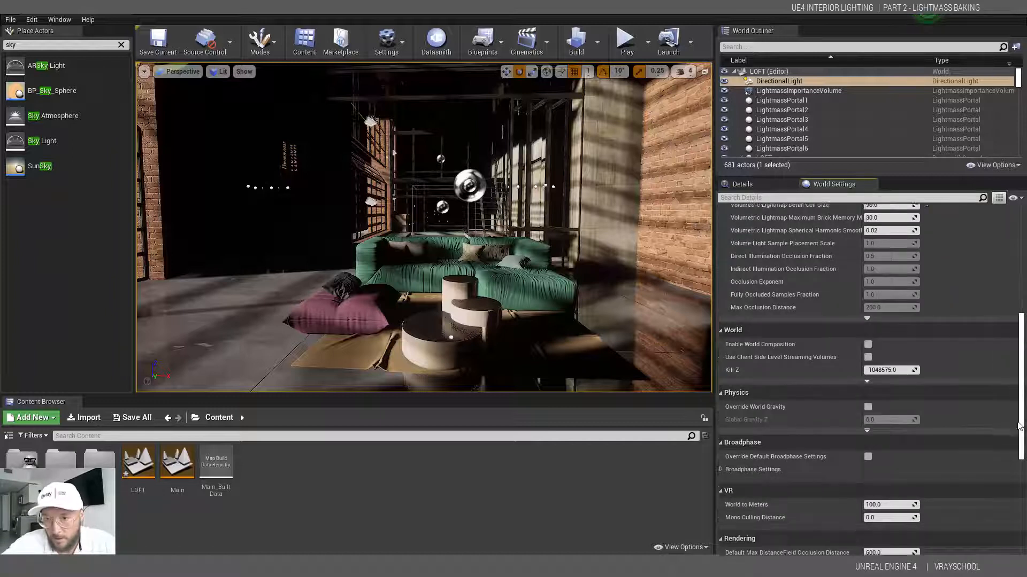
scroll(1019, 428, up, 3)
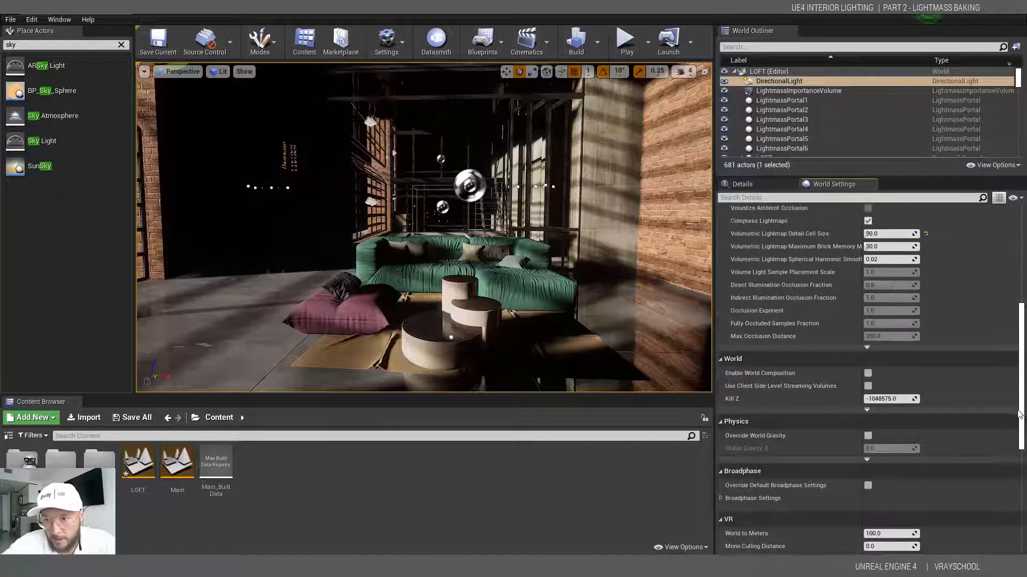
click(867, 347)
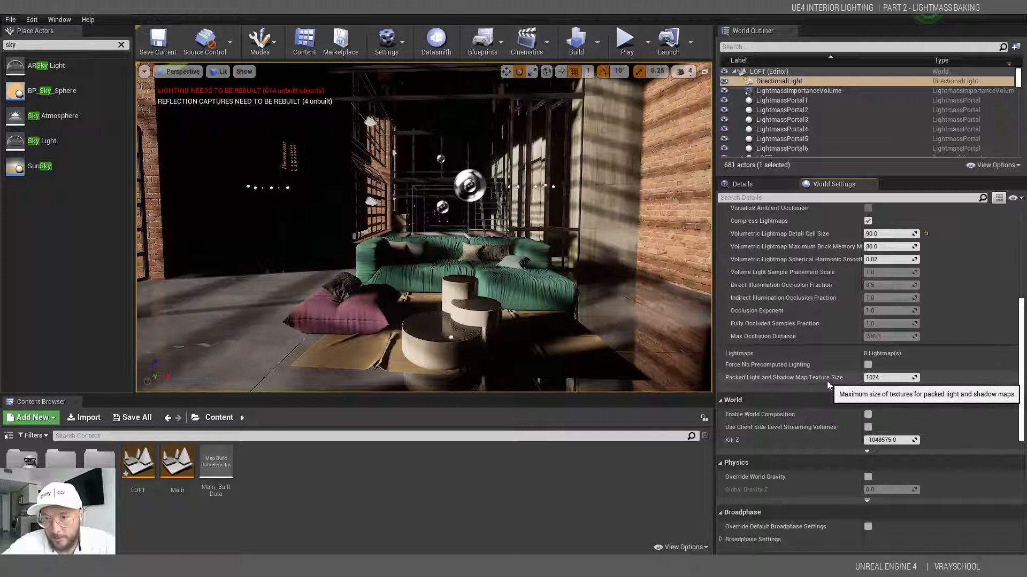
click(877, 378)
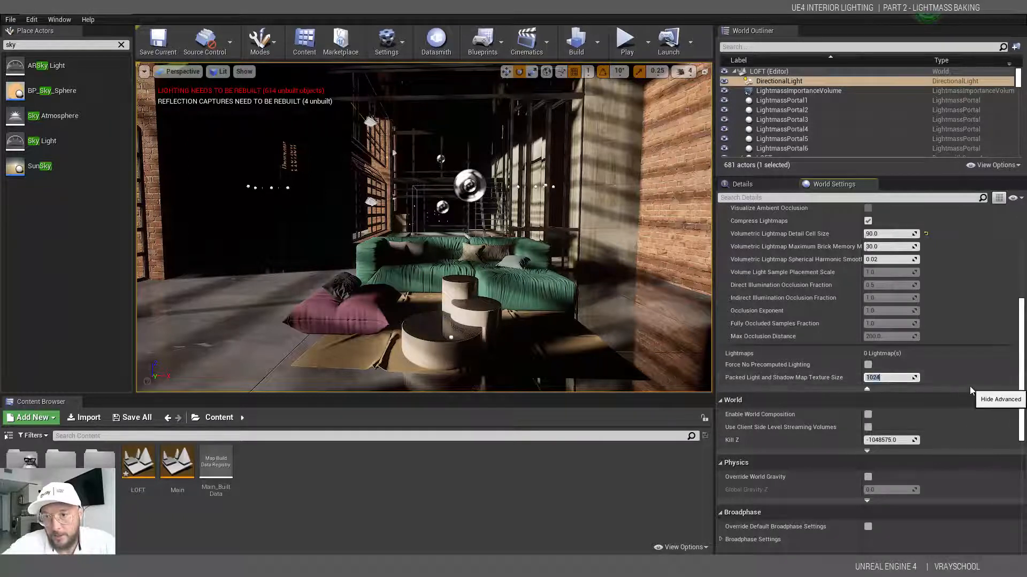
text(4096)
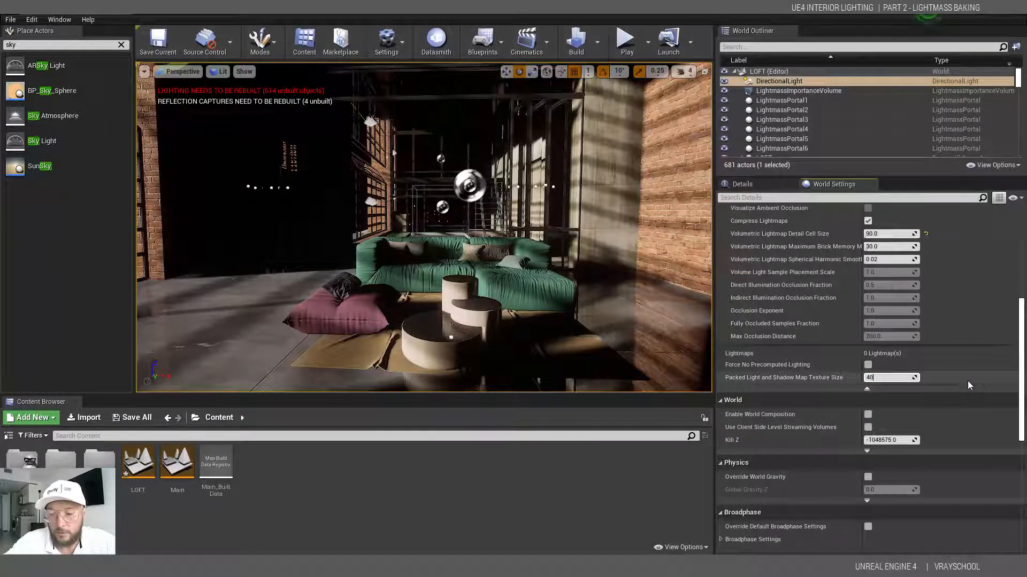
key(Return)
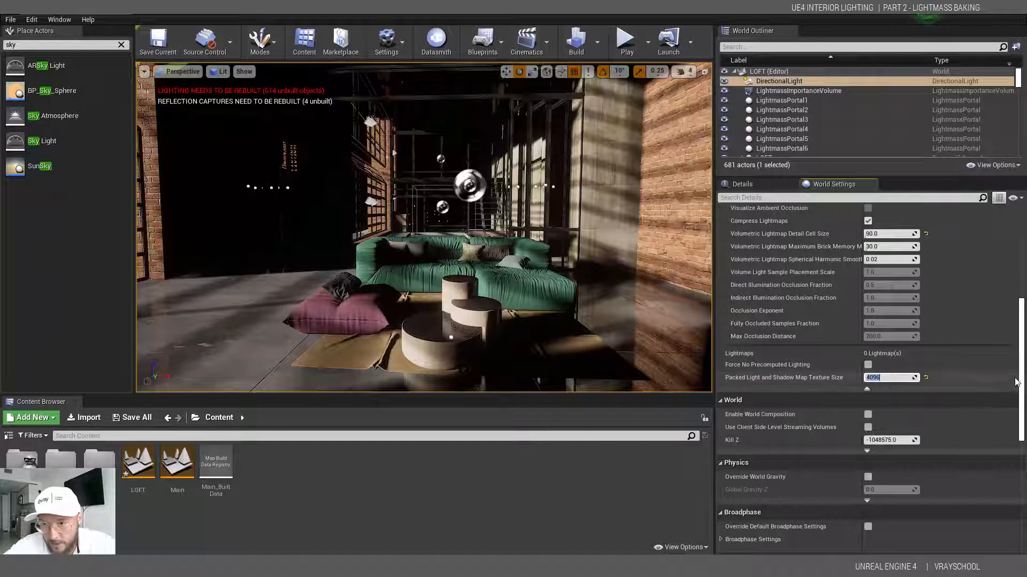
Step: Look through the remaining world settings and return to the Compress Lightmaps option in the Lightmass settings
drag(1023, 373, 1022, 506)
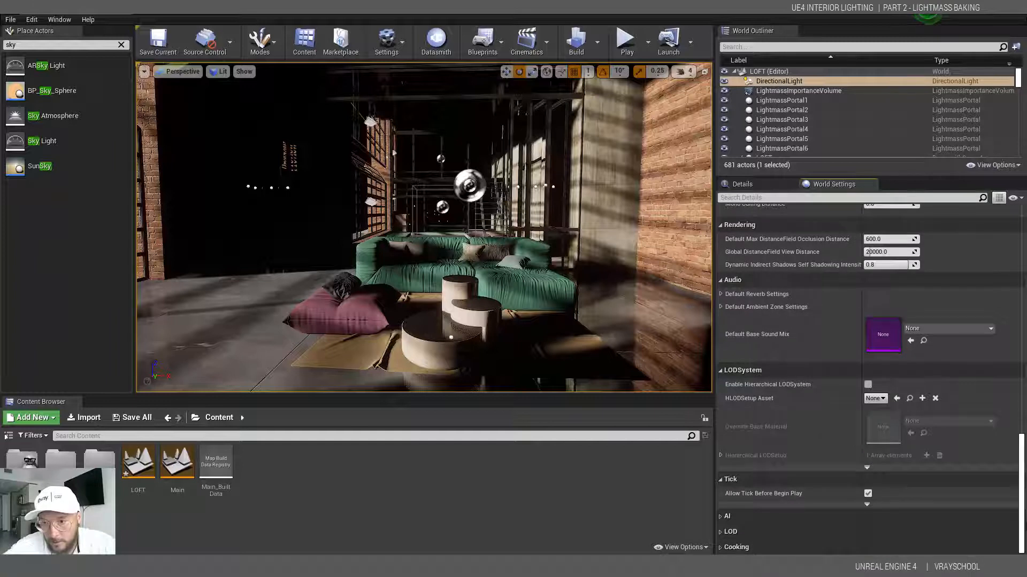
scroll(989, 422, up, 7)
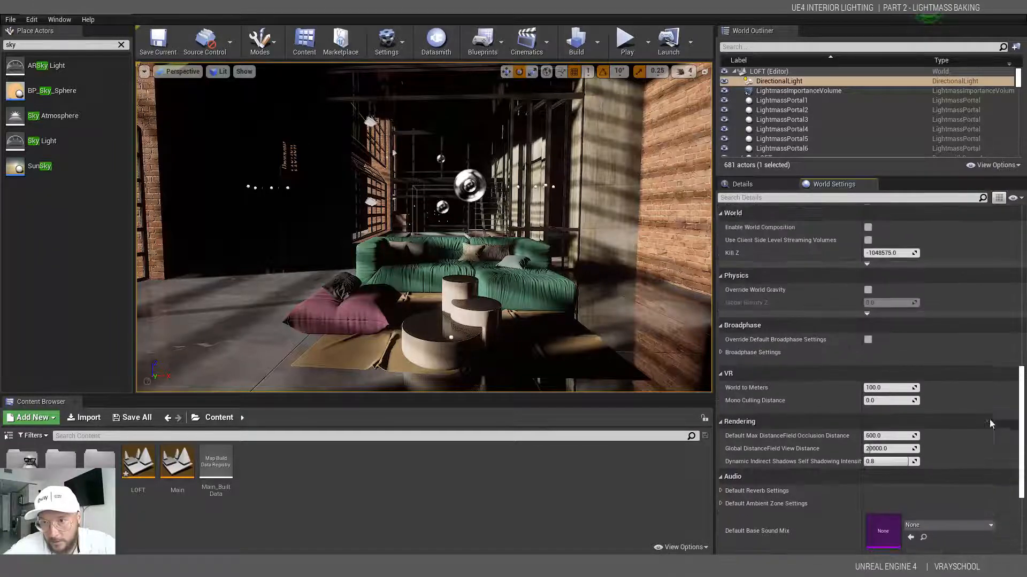
click(867, 314)
drag(1023, 403, 1015, 303)
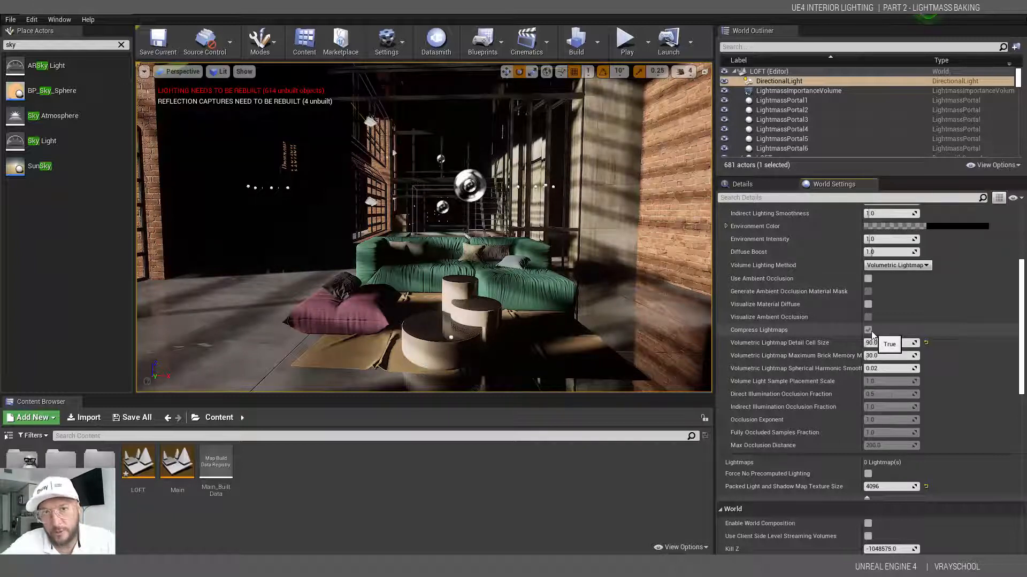
click(871, 329)
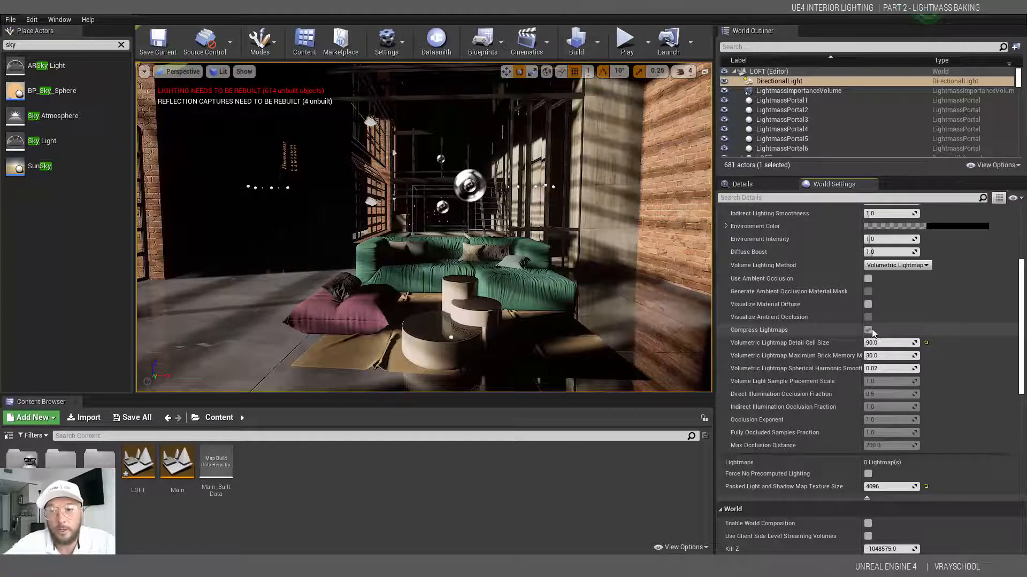
click(869, 329)
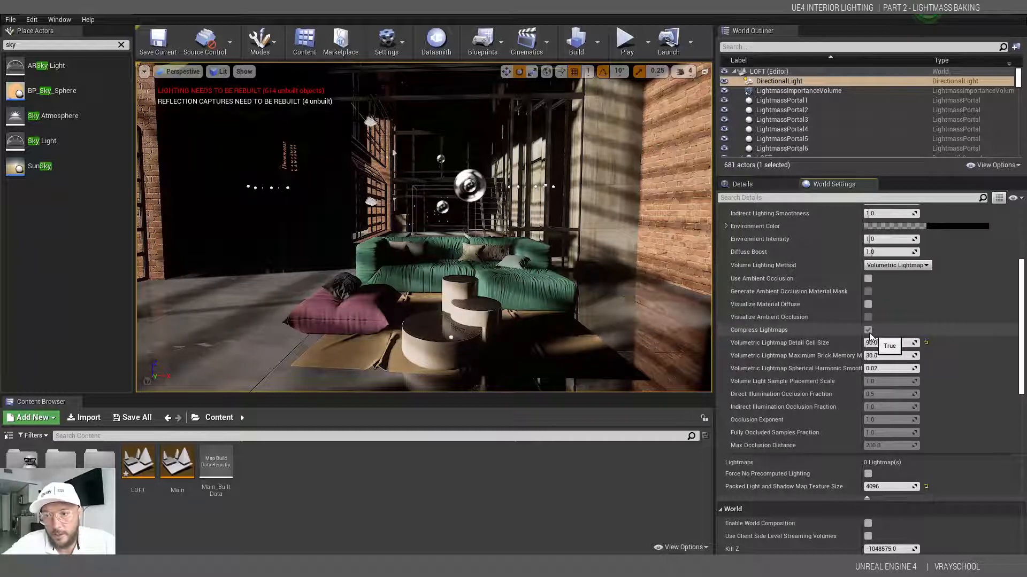
drag(1021, 352, 1020, 444)
drag(1017, 464, 991, 274)
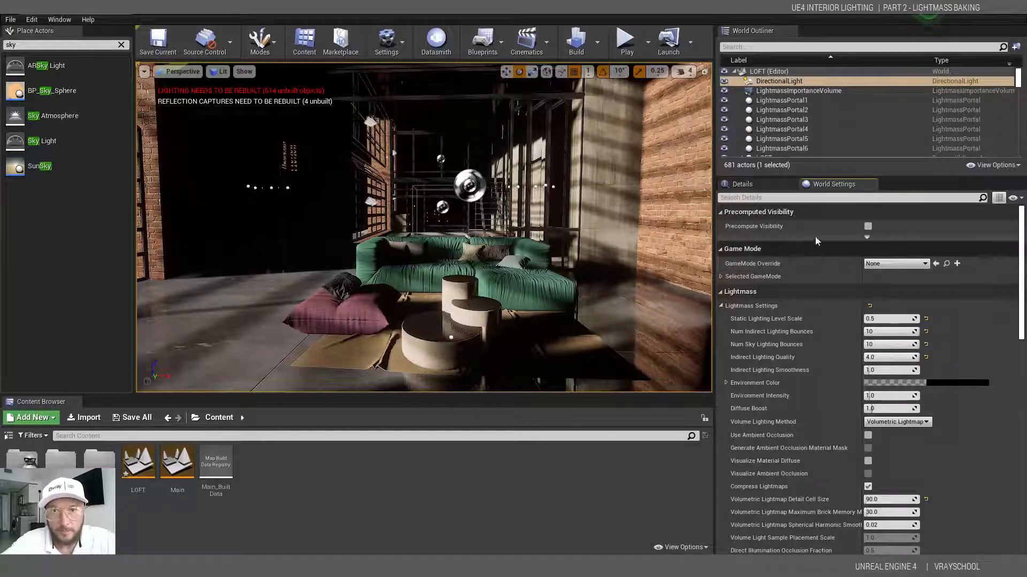
Step: Build only the level's lighting at Preview quality and close the lighting results log
click(597, 48)
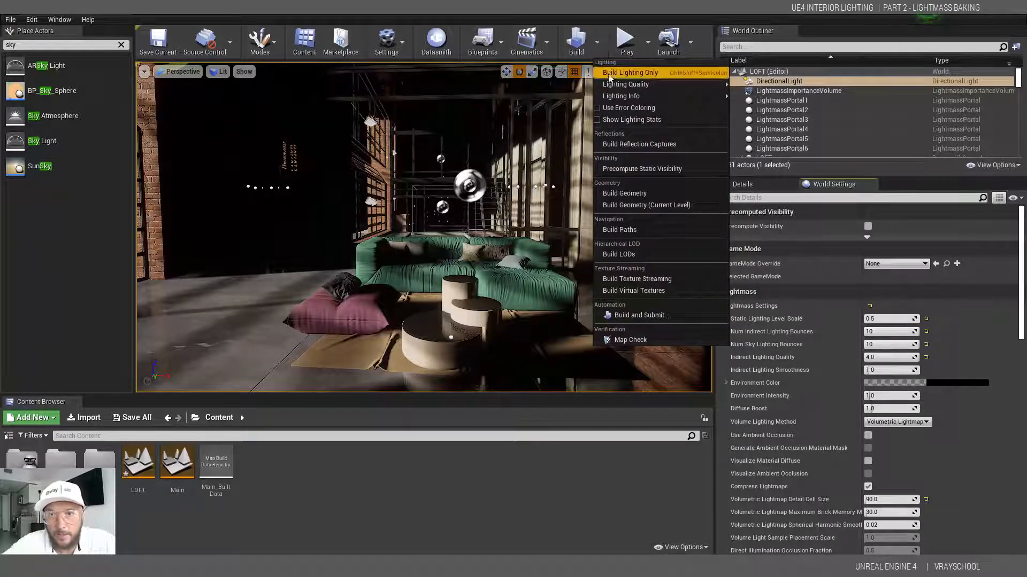
mouse_move(610, 86)
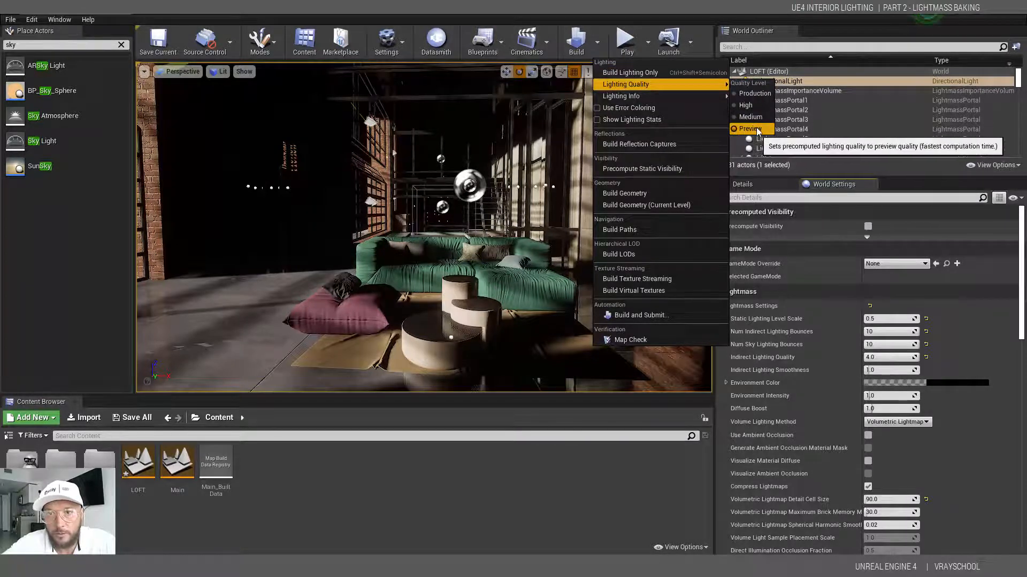
click(630, 73)
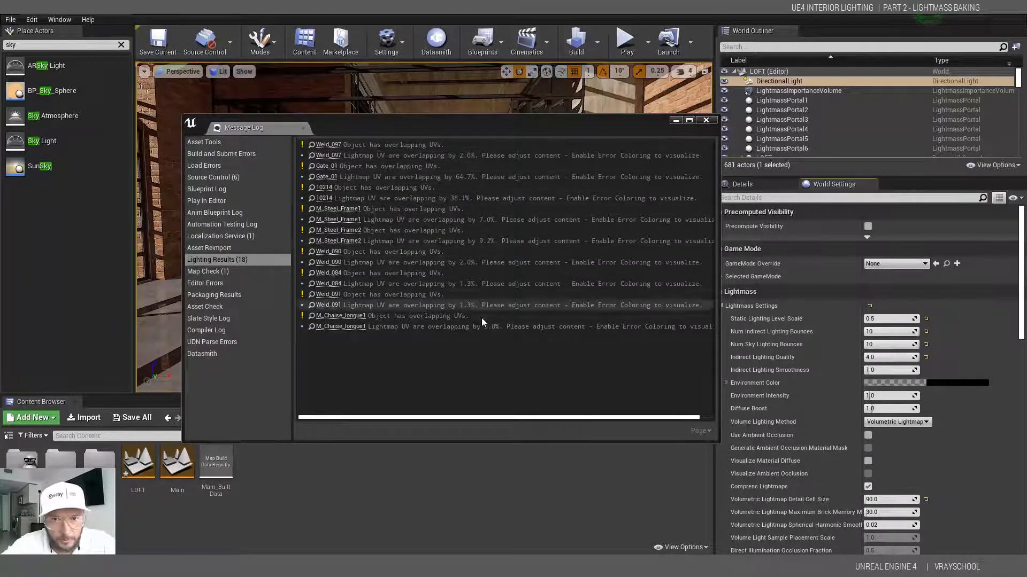
click(706, 120)
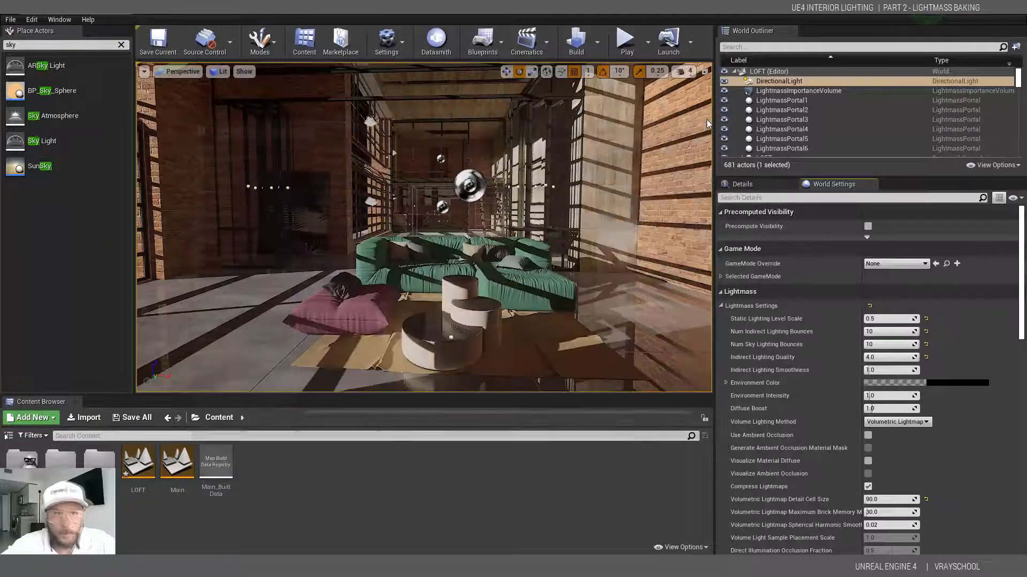
Step: Set the directional light's Indirect Lighting Intensity to 10
right_drag(424, 227, 430, 264)
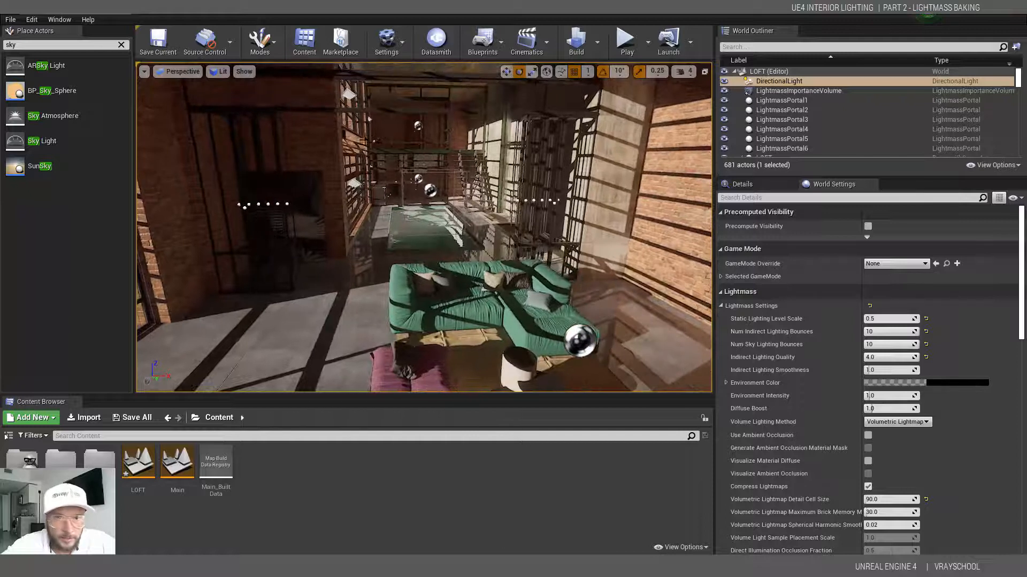
right_drag(431, 200, 588, 91)
right_drag(576, 271, 563, 267)
right_drag(344, 259, 332, 268)
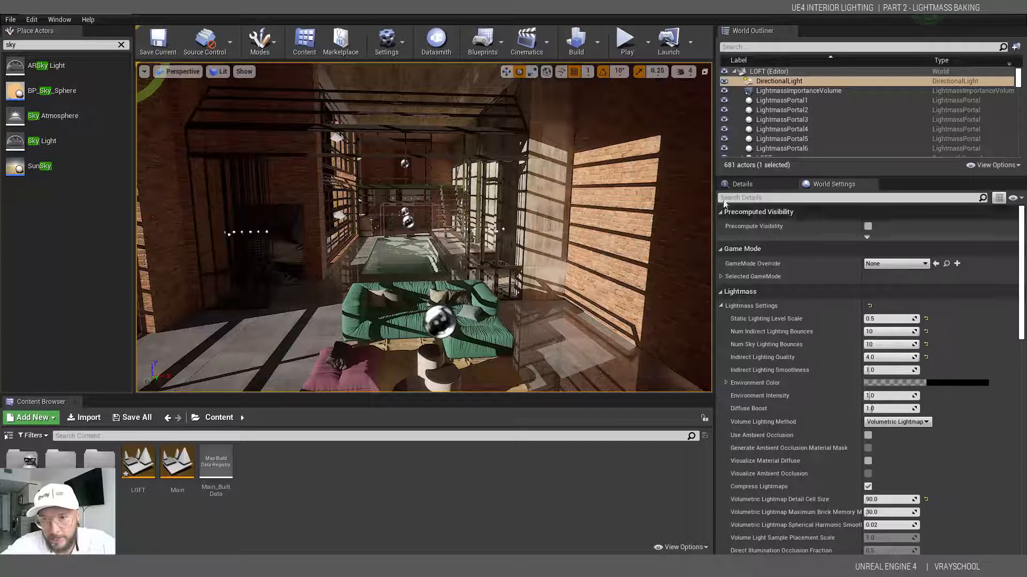
click(742, 184)
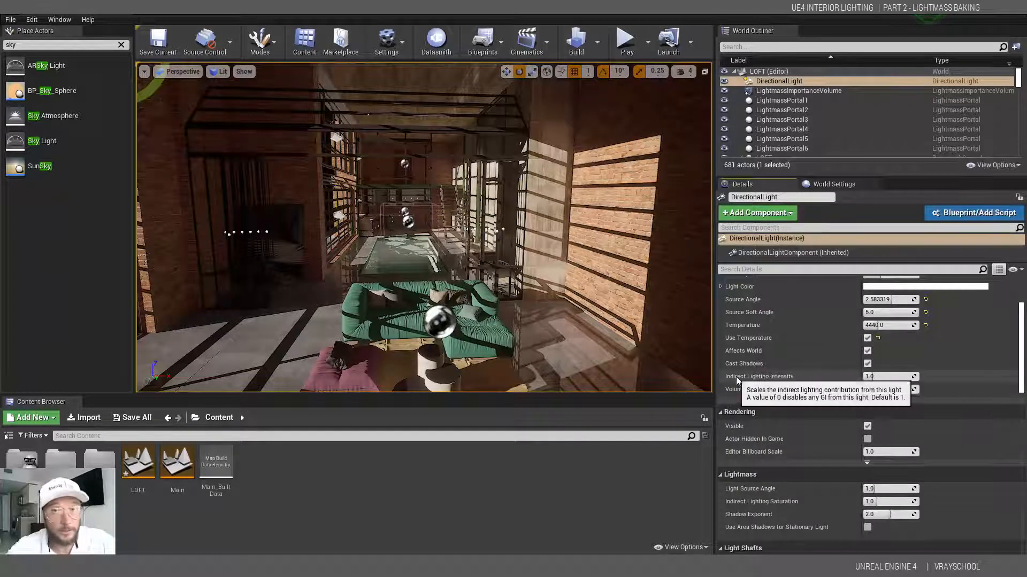
click(879, 376)
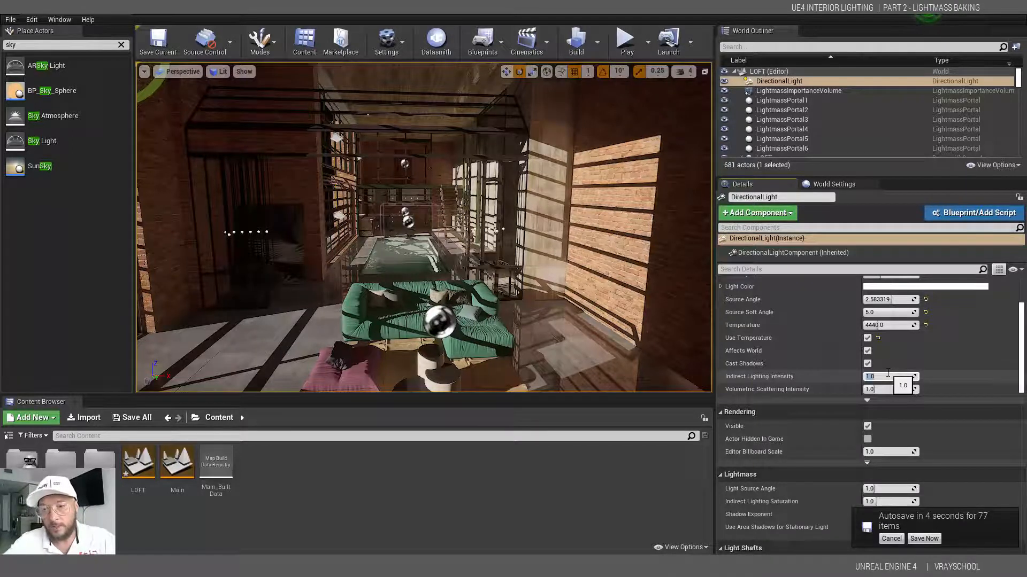
key(Return)
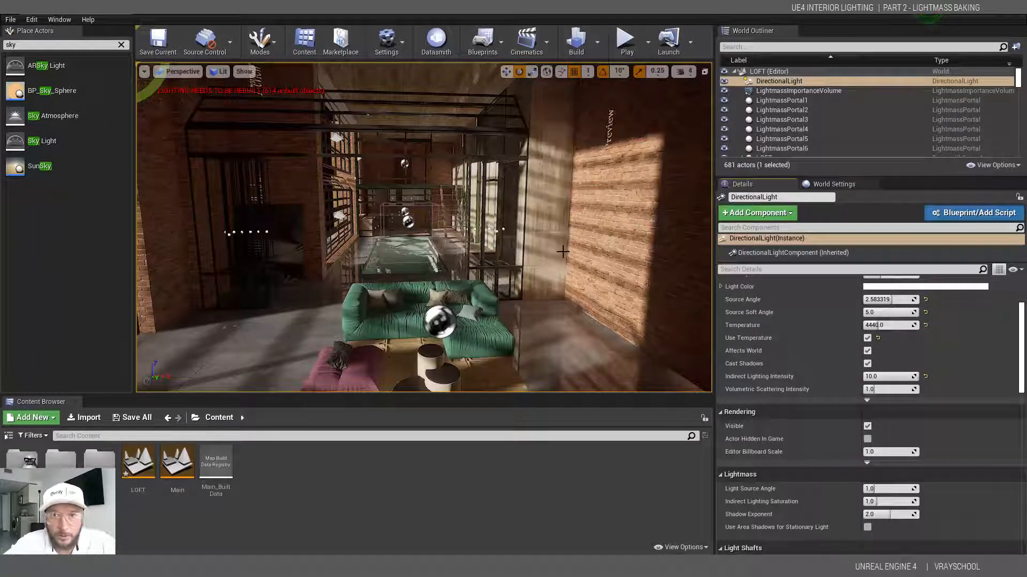
Step: Rebuild only the lighting with the changed indirect intensity and close the lighting results log
click(597, 42)
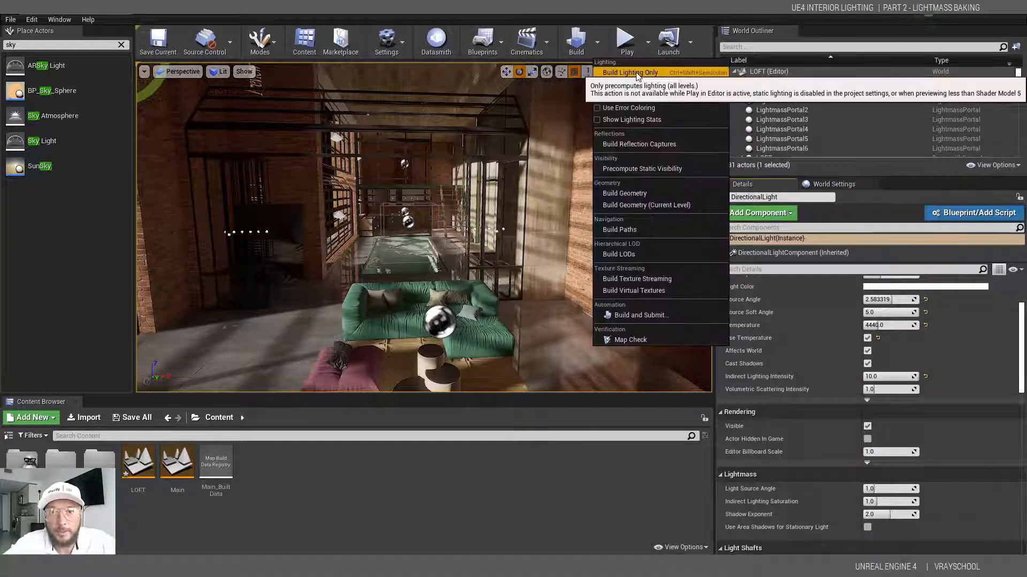
click(633, 74)
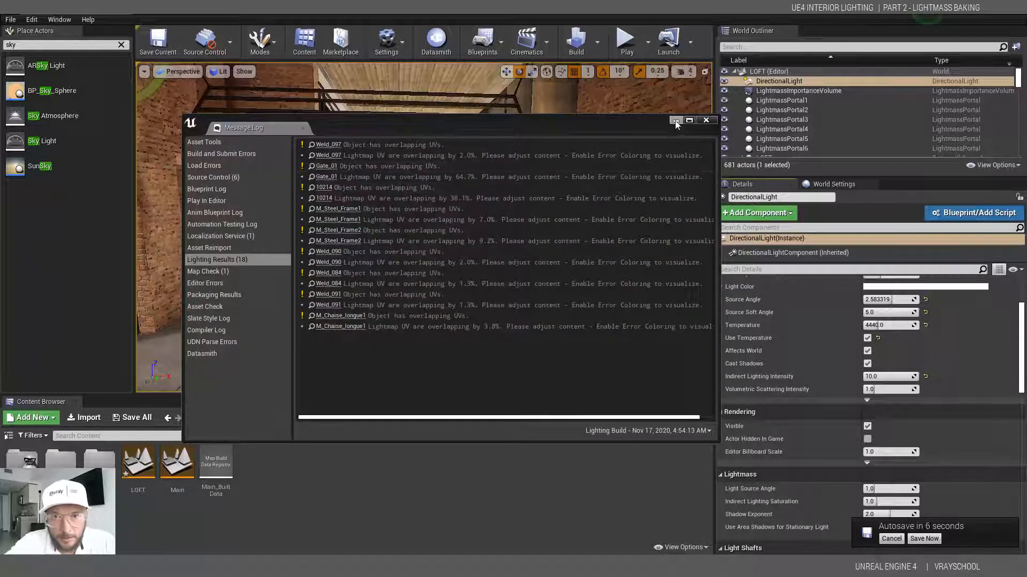
click(705, 120)
Step: Examine the baked loft interior in the Lighting Only view mode and return the viewport to Lit
mouse_move(511, 221)
right_down()
mouse_move(513, 206)
mouse_move(527, 203)
mouse_move(515, 224)
right_up()
right_drag(453, 196, 443, 209)
scroll(453, 196, up, 3)
scroll(549, 202, down, 3)
scroll(465, 189, up, 3)
click(219, 72)
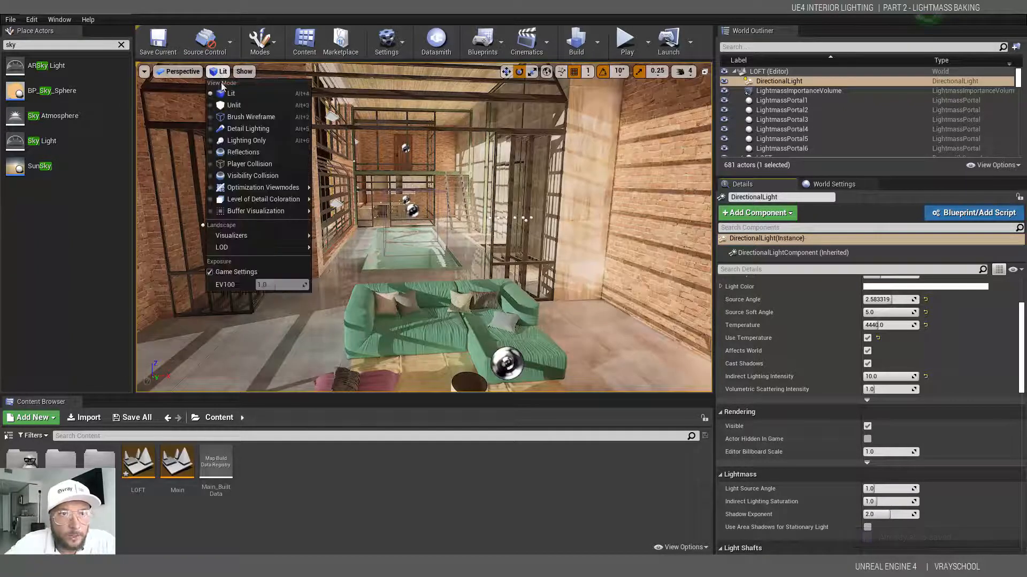
click(255, 142)
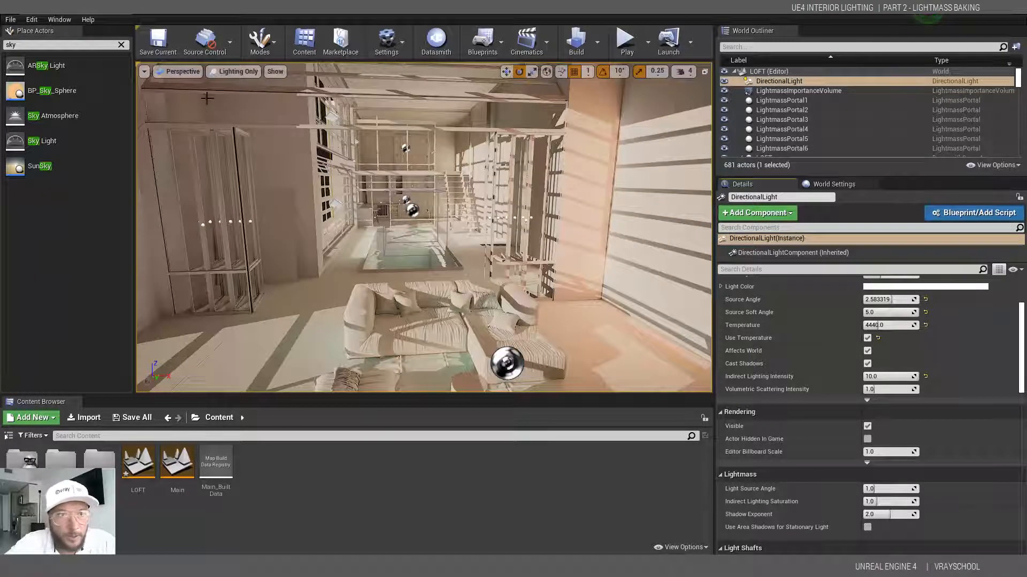
click(225, 73)
click(236, 92)
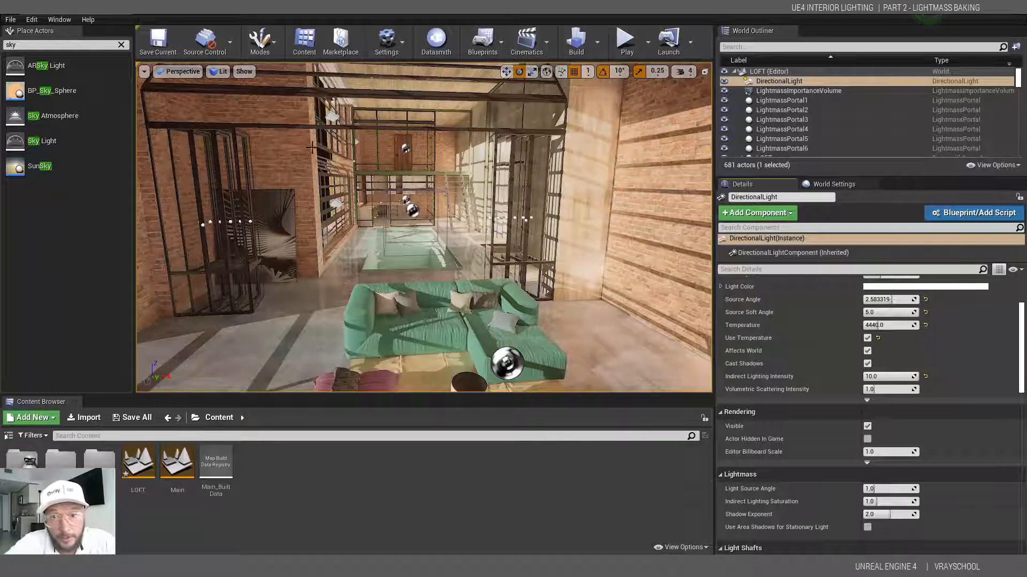
Step: Set the directional light's Indirect Lighting Intensity to 2 and disable its Affects World option
middle_drag(424, 204, 424, 288)
mouse_move(424, 203)
middle_down()
mouse_move(465, 160)
mouse_move(424, 165)
mouse_move(419, 147)
mouse_move(424, 185)
middle_up()
scroll(424, 165, up, 3)
middle_drag(537, 181, 545, 243)
scroll(537, 181, down, 3)
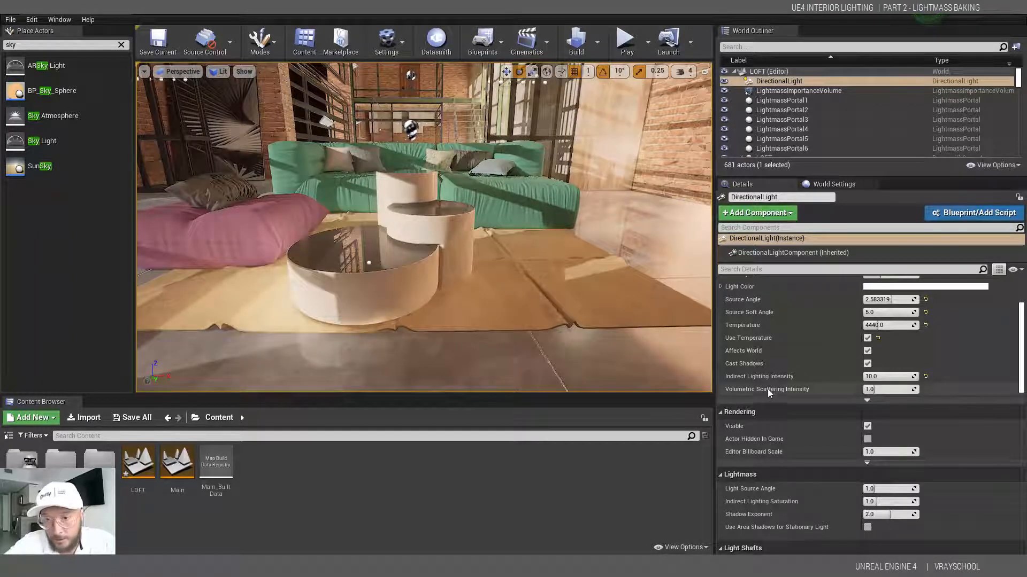
middle_drag(575, 225, 585, 203)
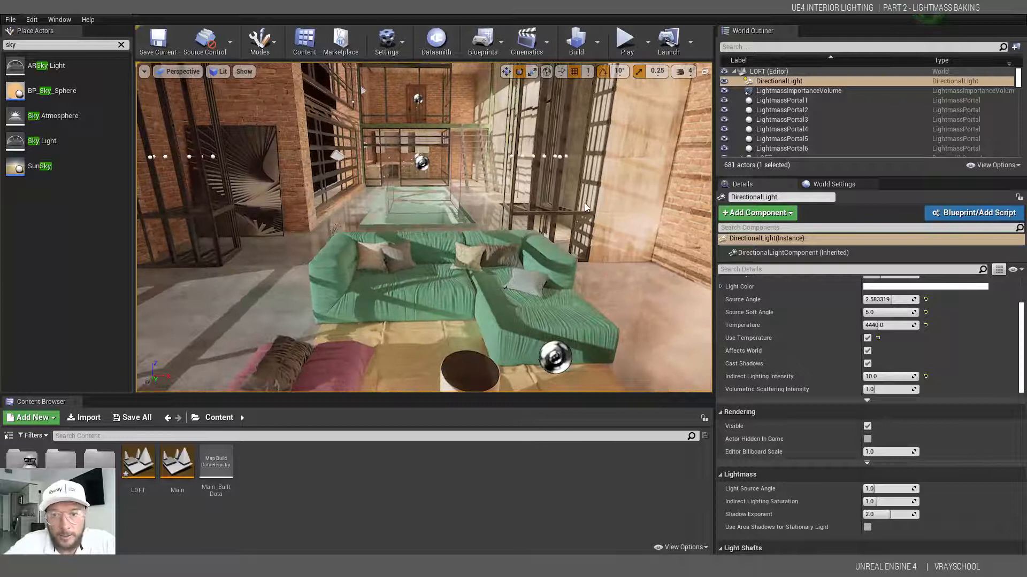
click(913, 377)
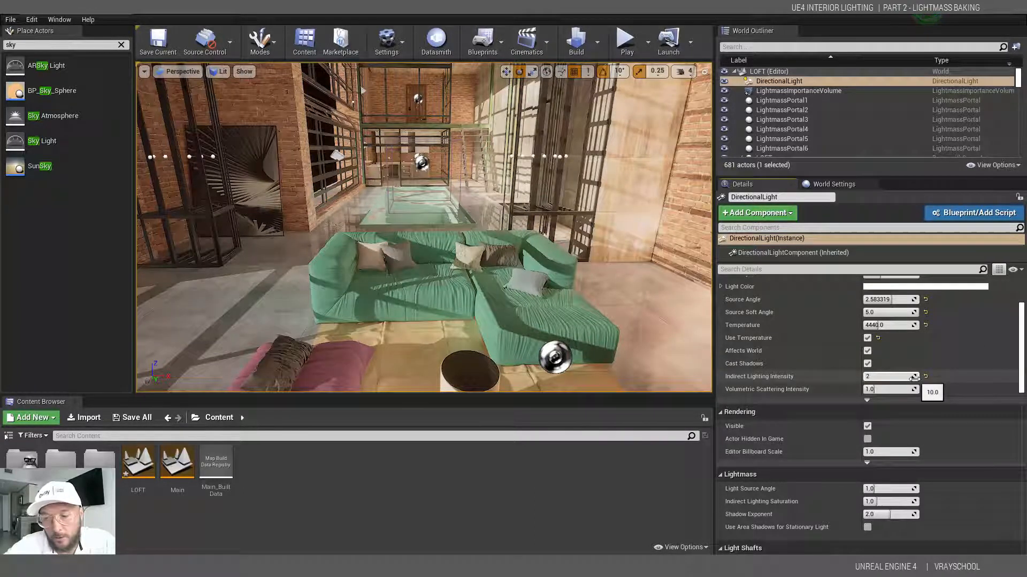
text(2)
key(Return)
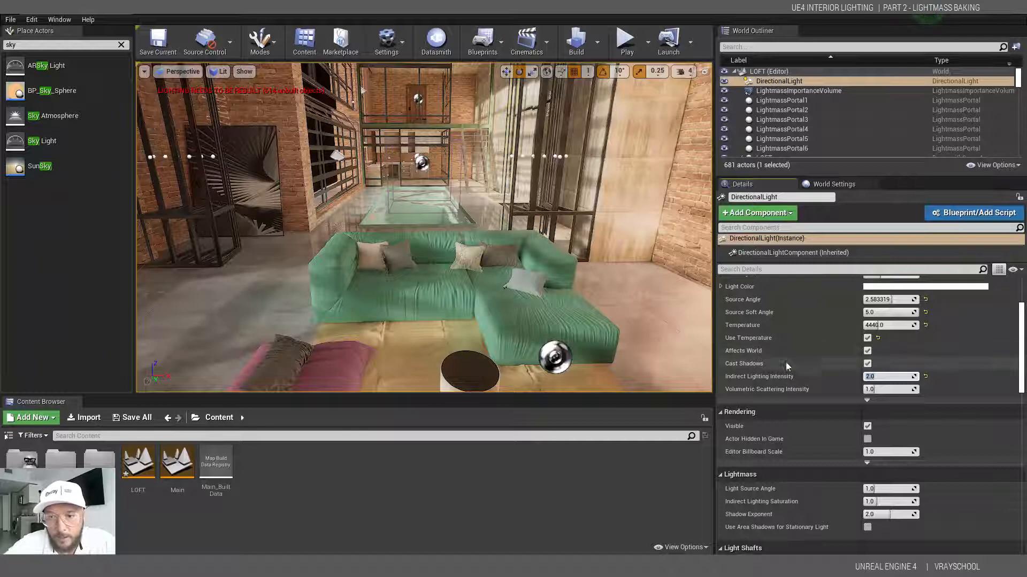
click(867, 351)
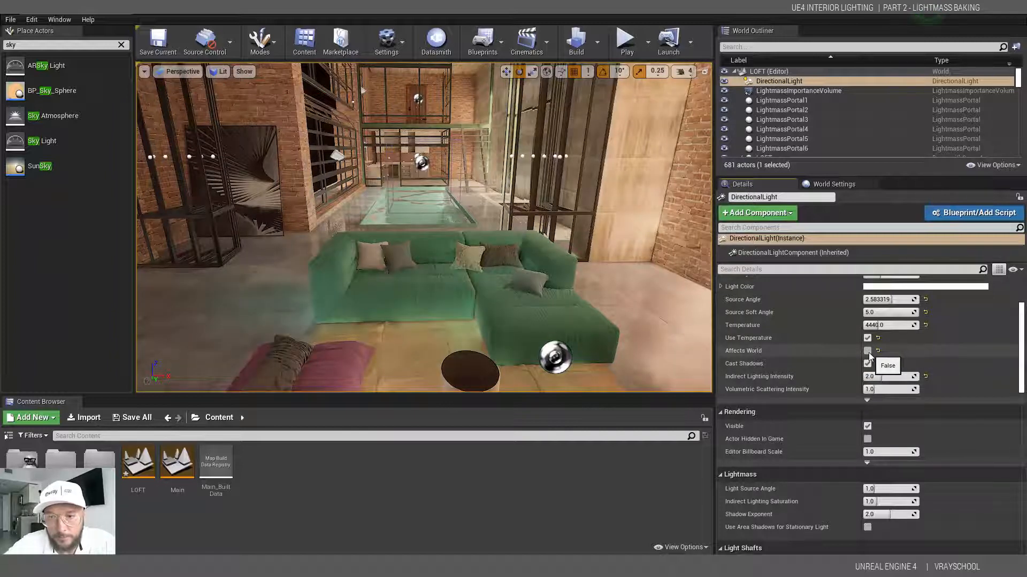
Step: Select the sky light outside the building and bring up its mobility and light properties
right_drag(571, 287, 571, 287)
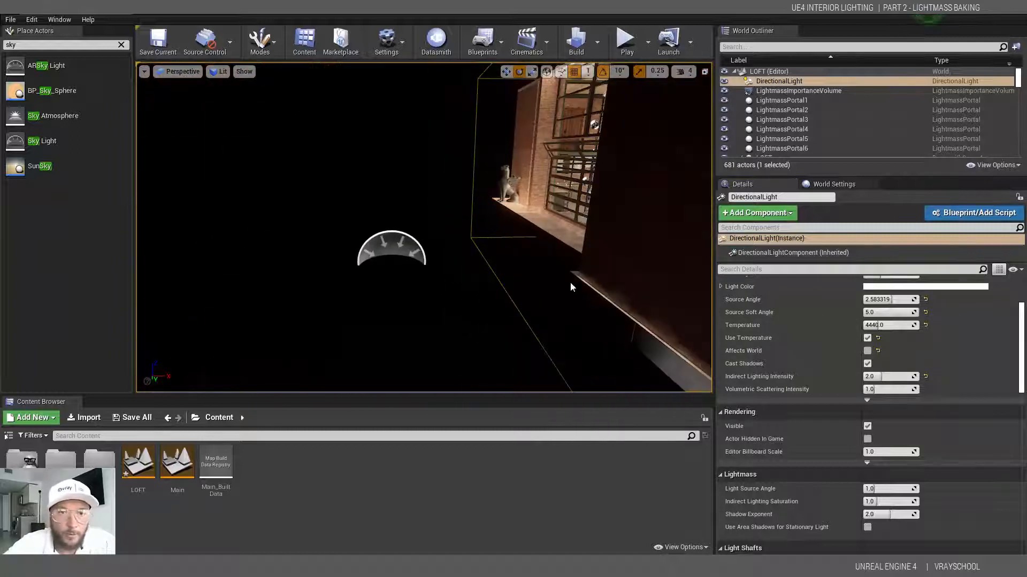
click(392, 248)
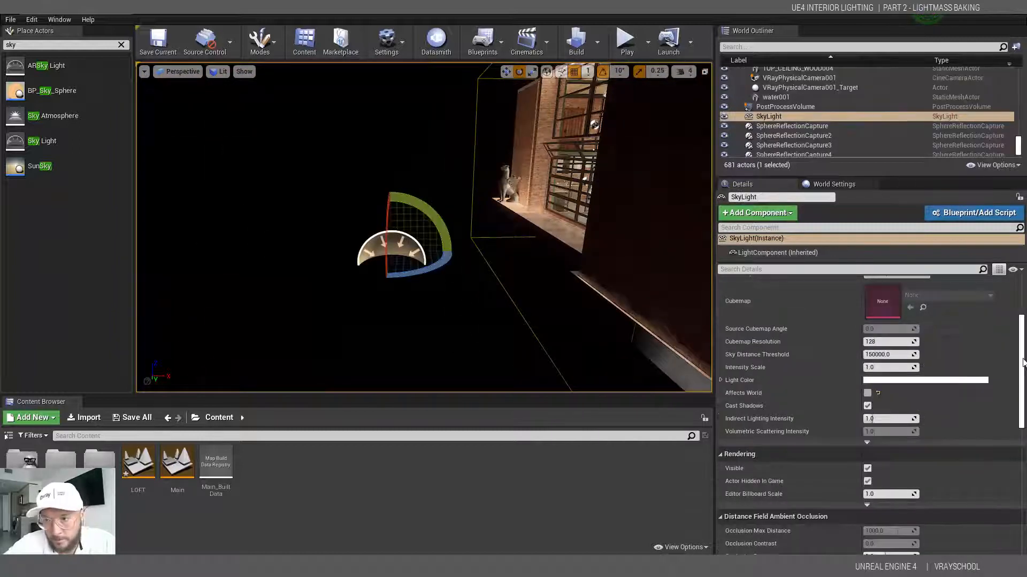
drag(1023, 363, 1023, 367)
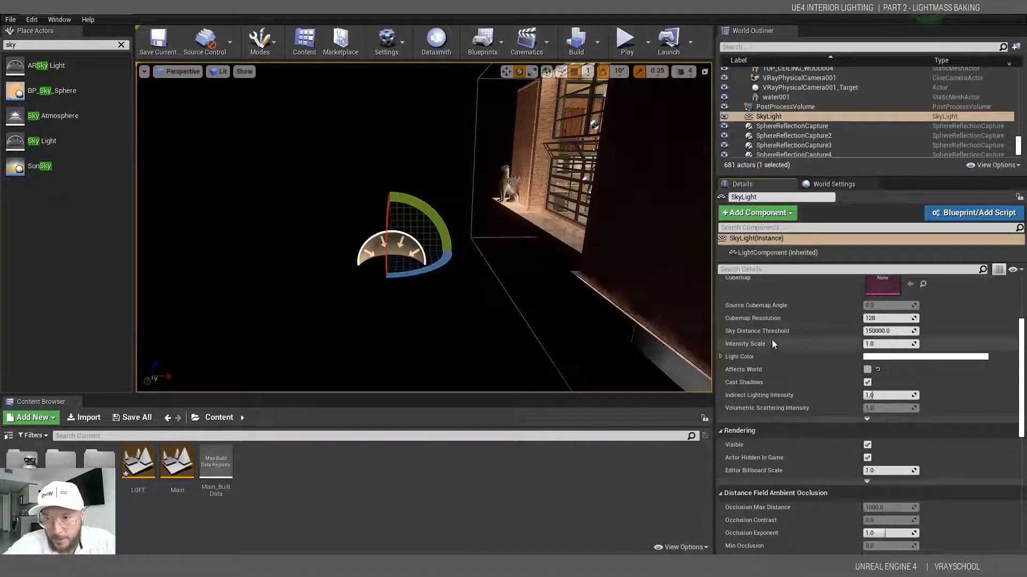
right_drag(588, 299, 586, 299)
middle_drag(586, 299, 780, 335)
drag(1022, 357, 1024, 324)
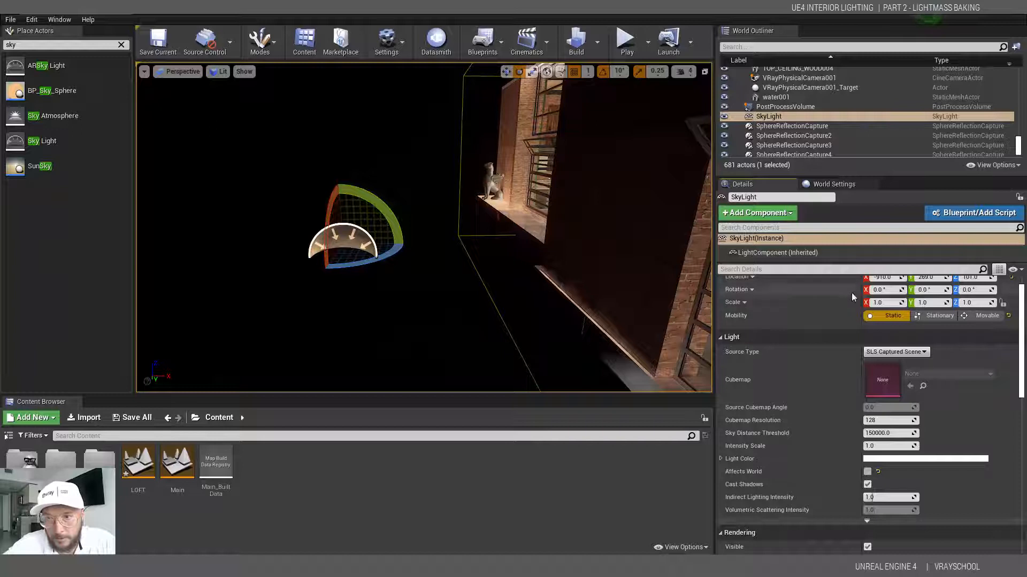
Step: Try Stationary mobility on the sky light and revert it to Static
click(935, 316)
click(987, 315)
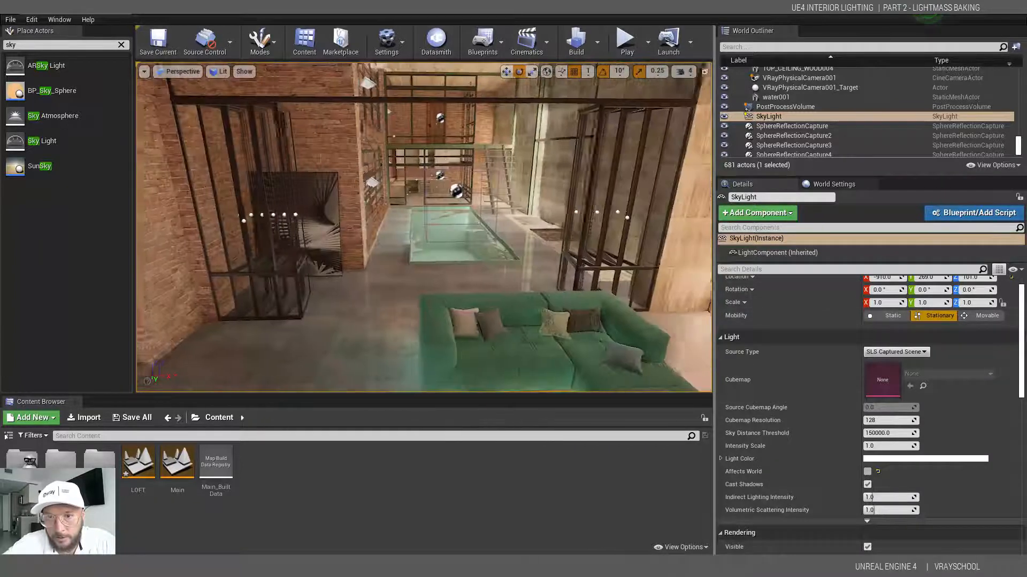
click(935, 316)
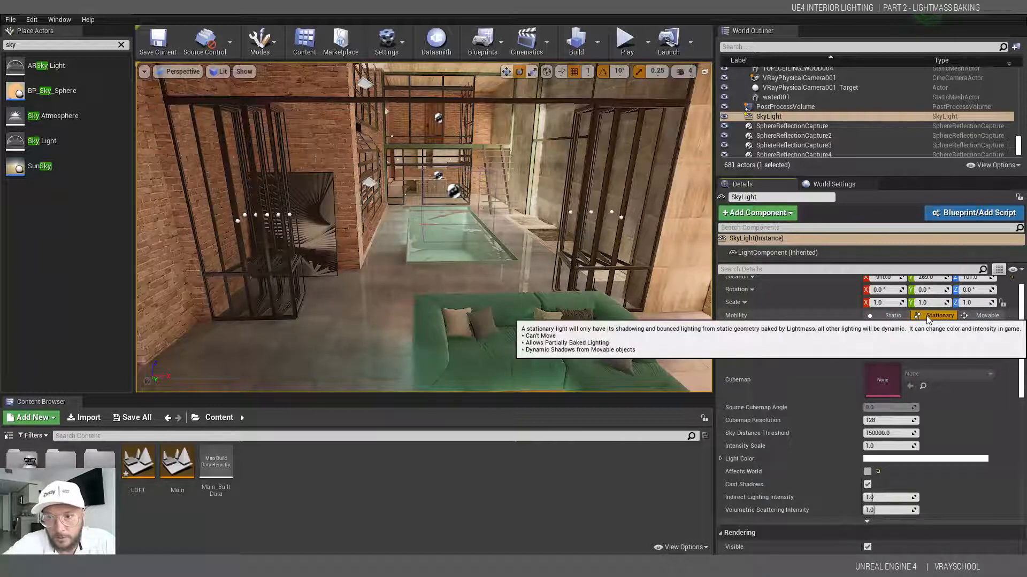
click(892, 315)
Step: Enable Affects World for the sky light and keep its mobility Static
scroll(1015, 361, down, 2)
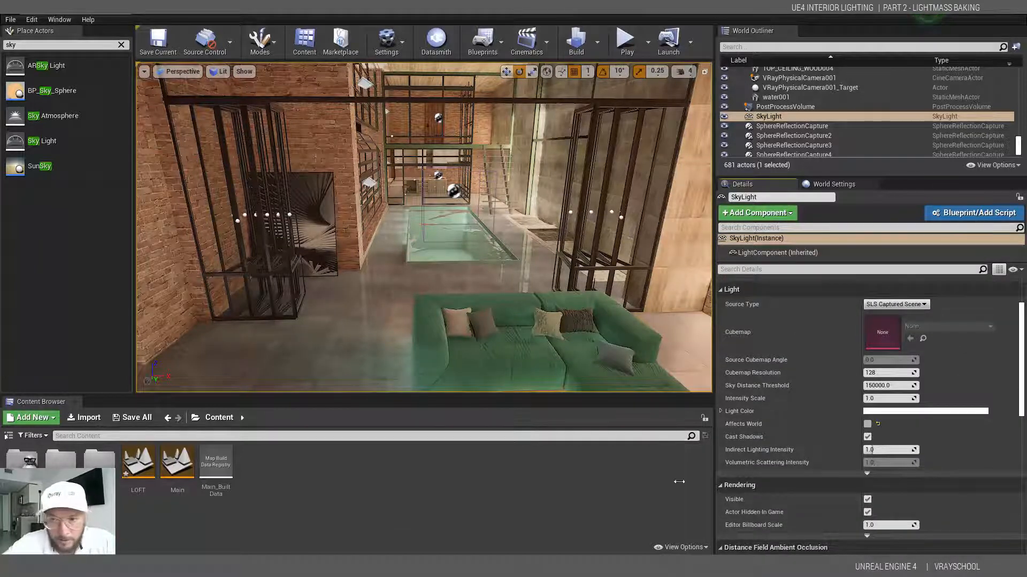
click(867, 424)
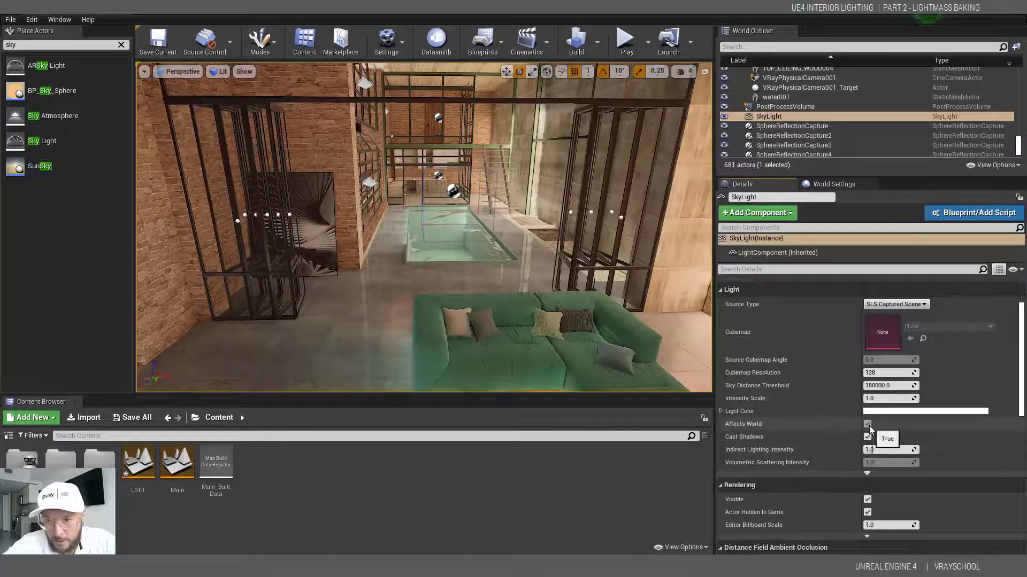
scroll(1023, 357, up, 3)
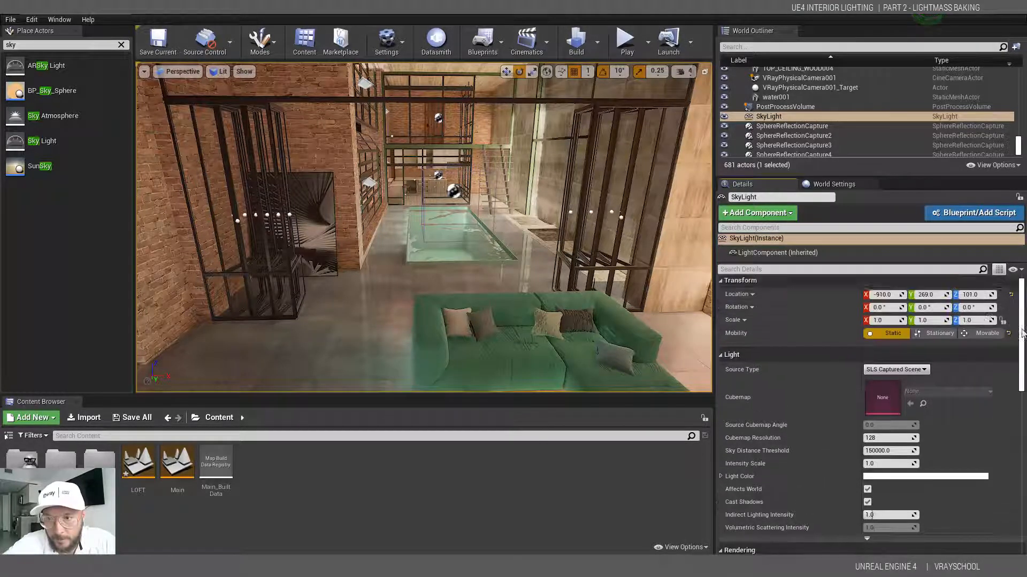
click(892, 337)
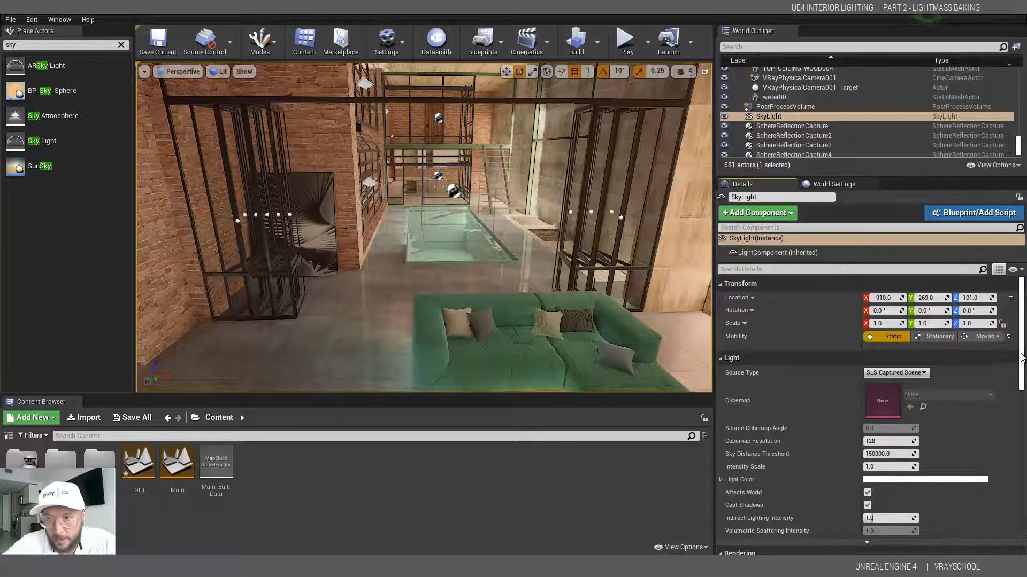
Step: Set the sky light's Intensity Scale to 10
scroll(1020, 369, down, 3)
drag(1018, 372, 1018, 377)
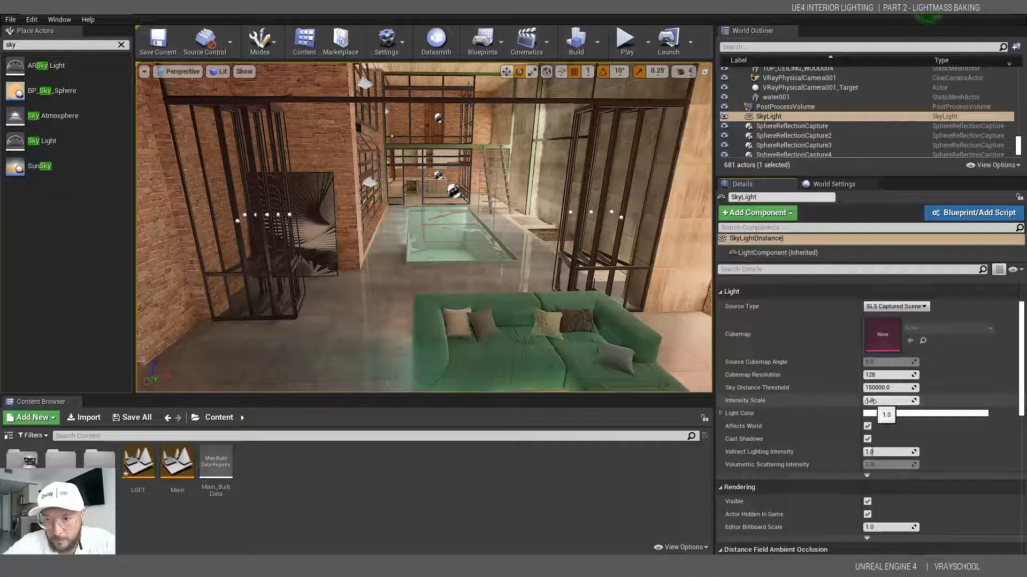
text(10.0)
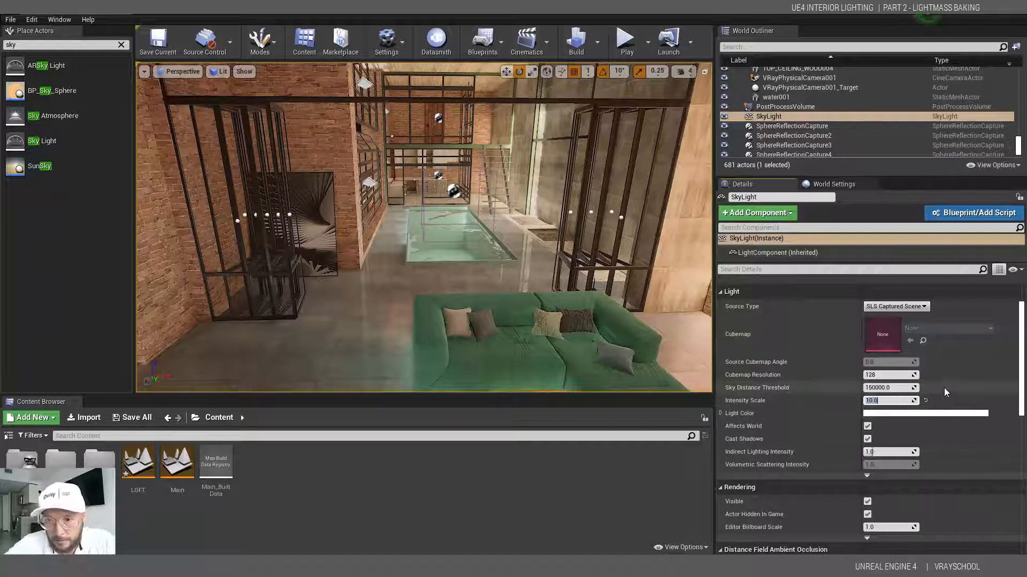
drag(1020, 376, 1025, 373)
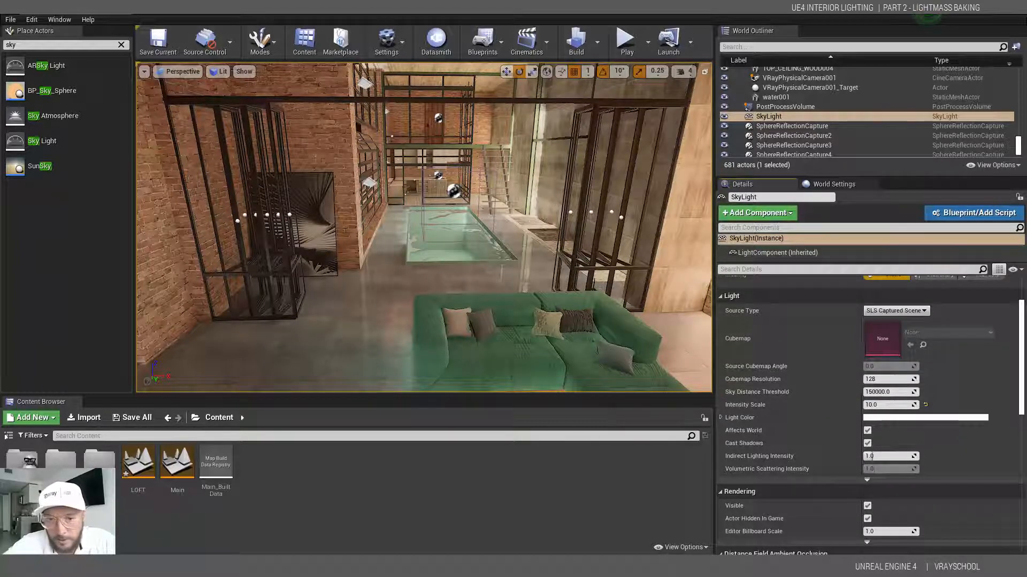
Step: Import the Bibiotheque_Mitterrand.hdr image from the LOFT texture folder into the project's Content folder
mouse_move(327, 566)
click(292, 526)
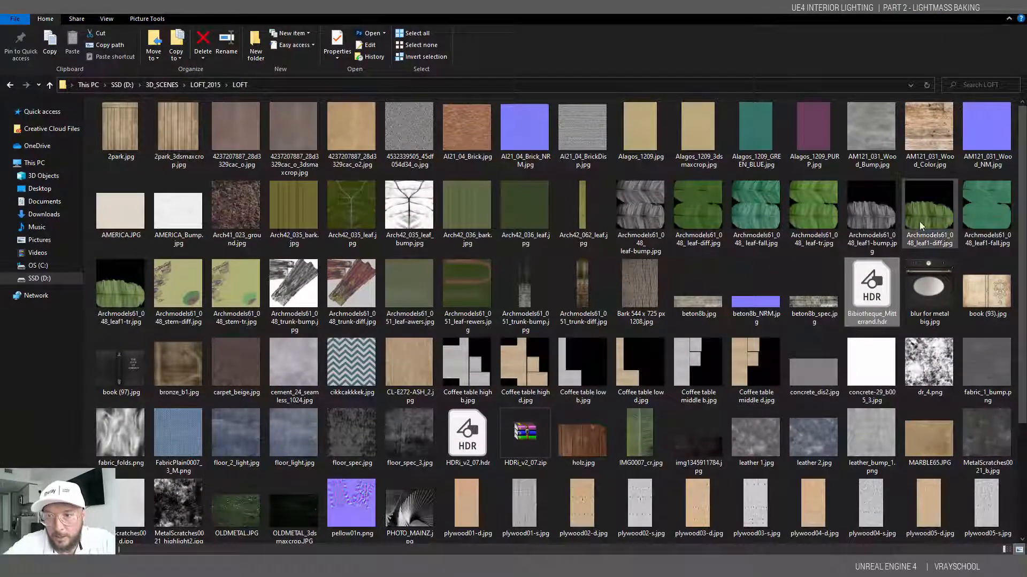
drag(874, 297, 397, 491)
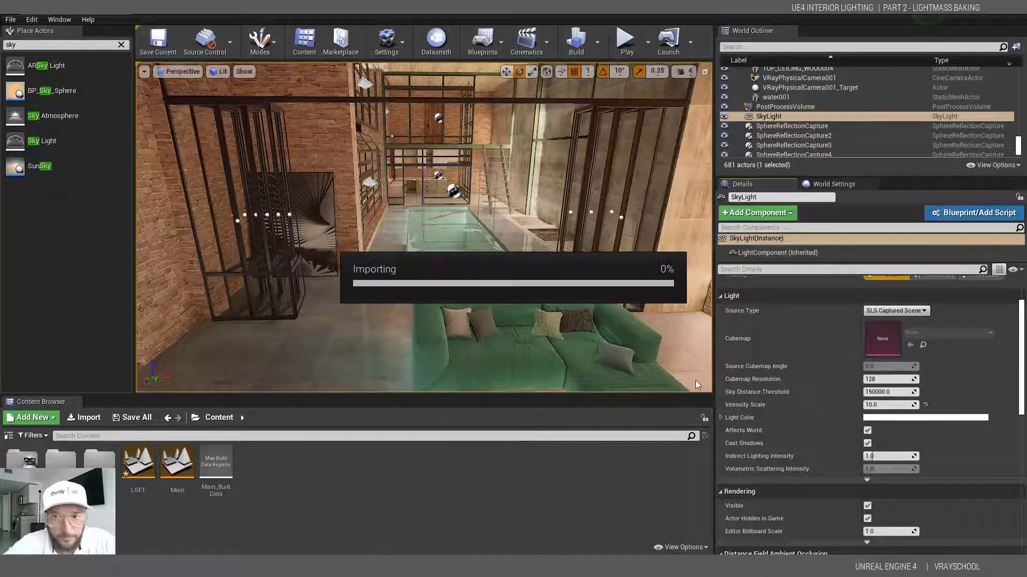
Step: Set the sky light's Source Type to SLS Specified Cubemap and assign Bibiotheque_Mitterrand as its cubemap
click(910, 315)
click(879, 327)
click(935, 332)
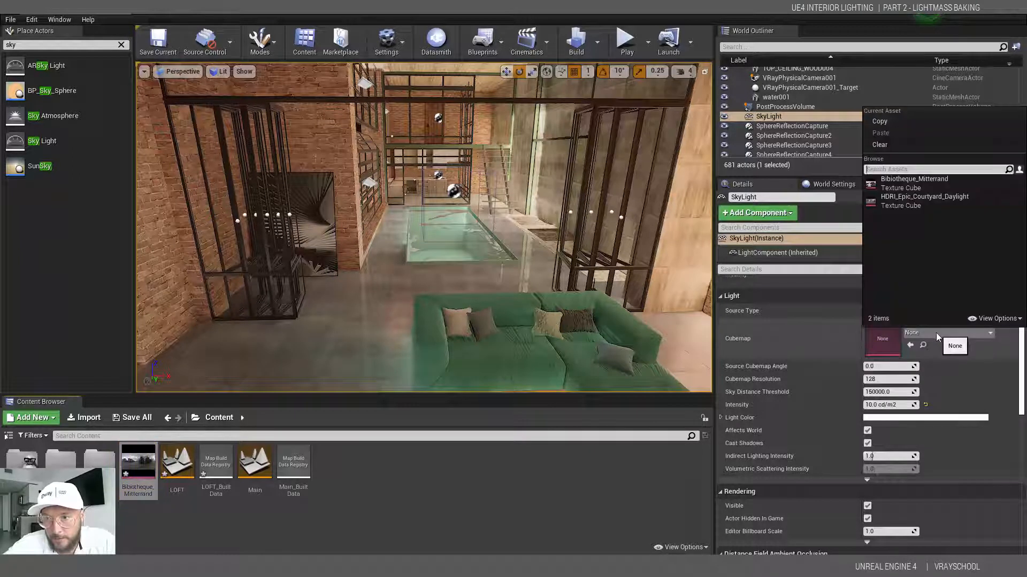
click(887, 182)
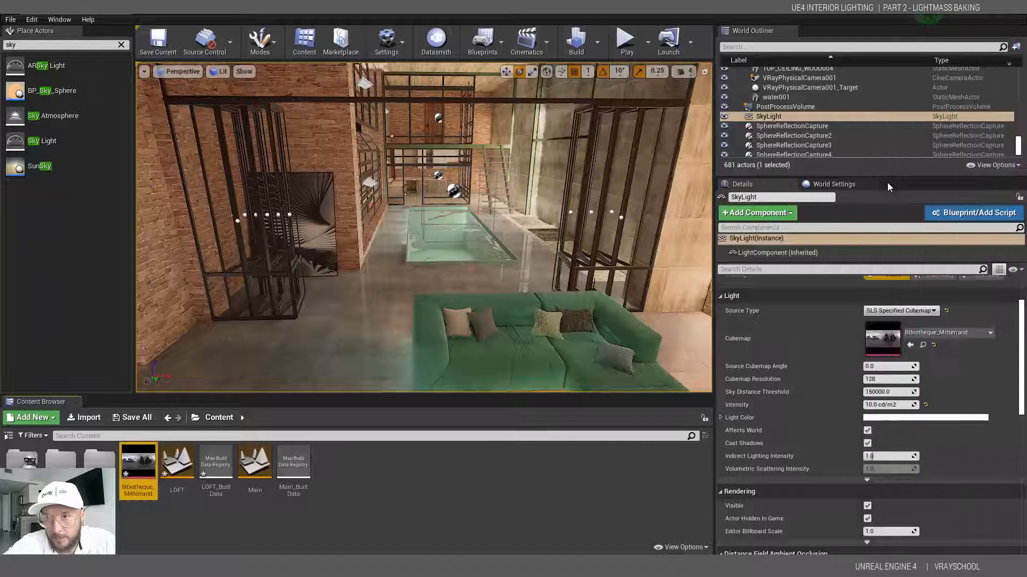
Step: Preview the Bibiotheque_Mitterrand cubemap, and examine the loft lounge area and the sky light's properties
double_click(123, 472)
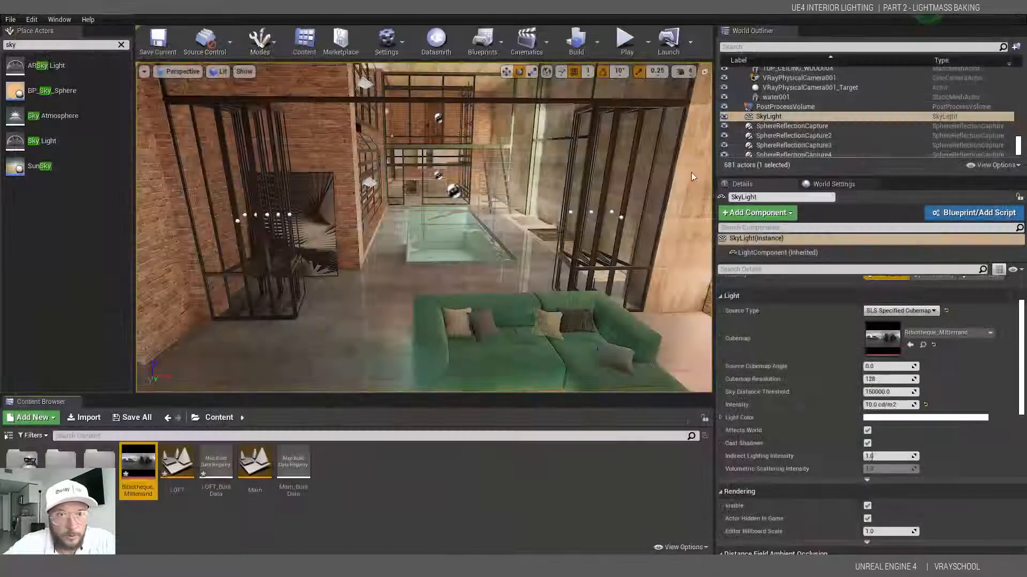
scroll(358, 323, up, 5)
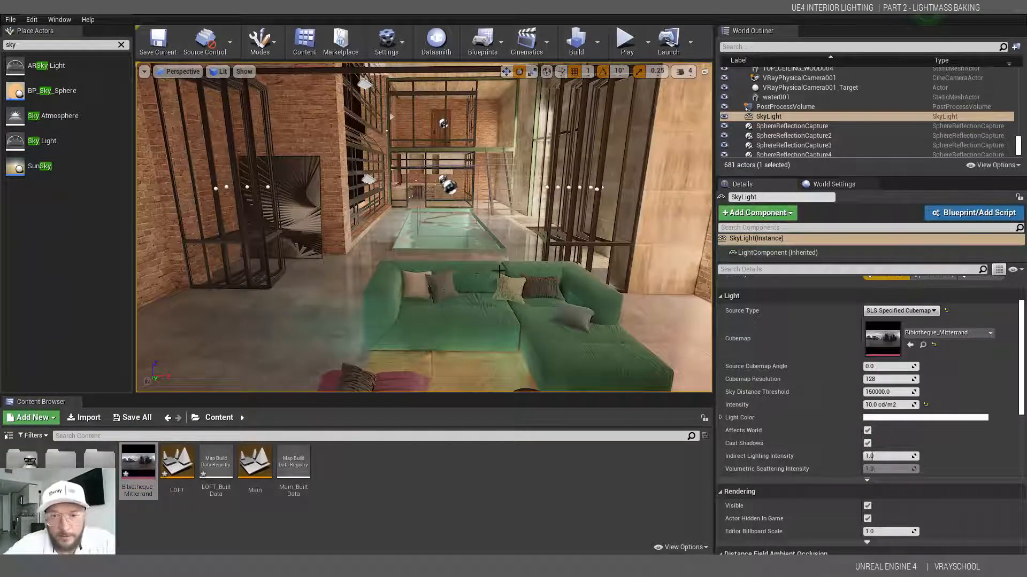
right_drag(482, 274, 475, 219)
scroll(475, 230, down, 5)
mouse_move(475, 219)
middle_down()
mouse_move(458, 234)
mouse_move(493, 223)
middle_up()
right_drag(494, 224, 530, 225)
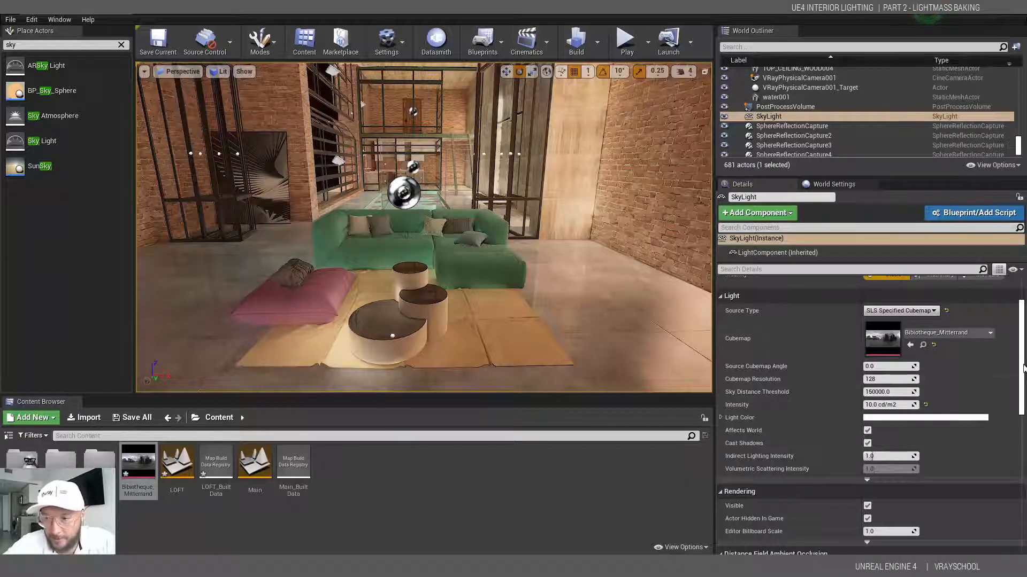
mouse_move(1022, 368)
mouse_down()
mouse_move(1024, 392)
mouse_move(1024, 374)
mouse_up()
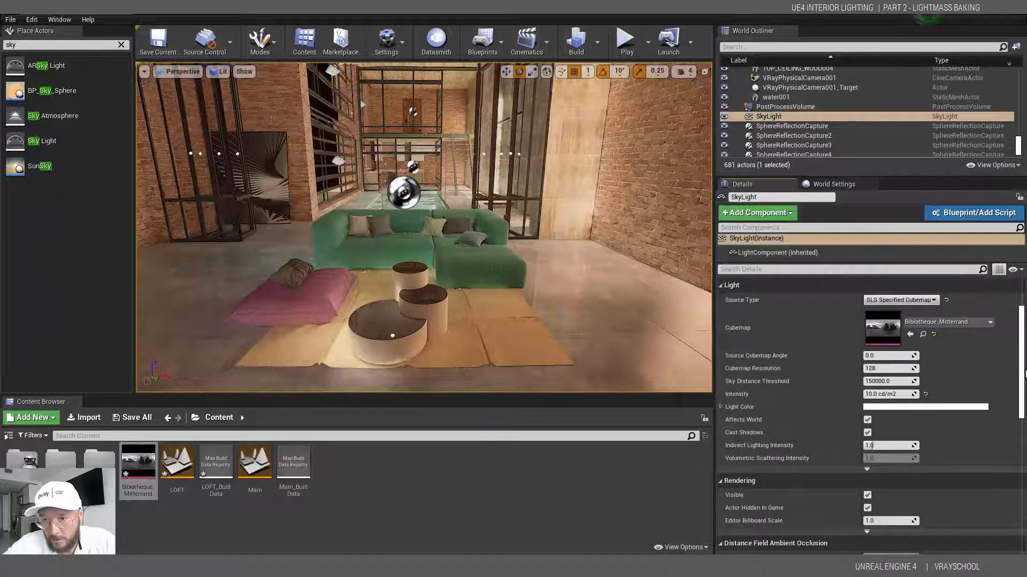
drag(1024, 373, 1024, 360)
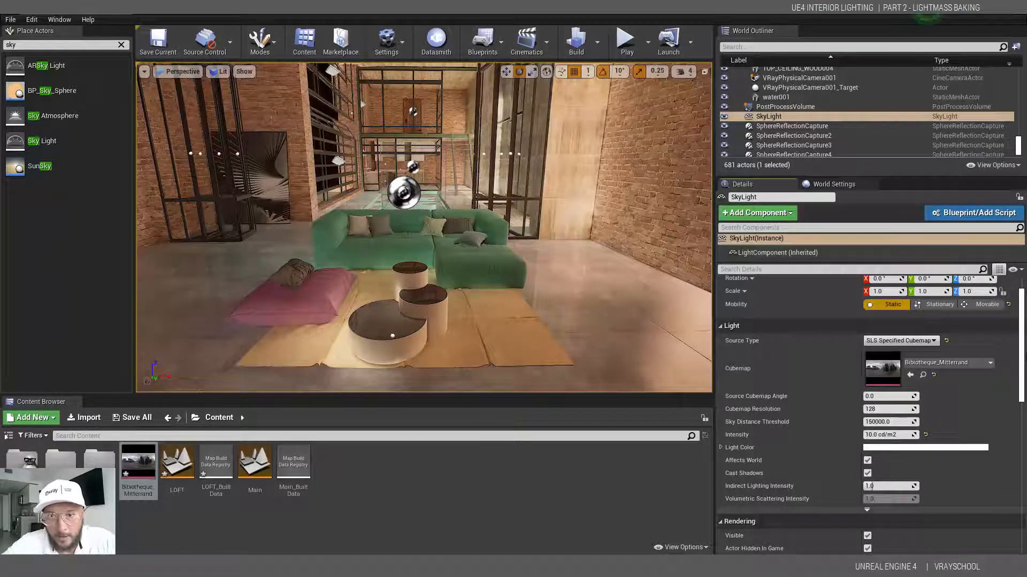
scroll(869, 444, down, 1)
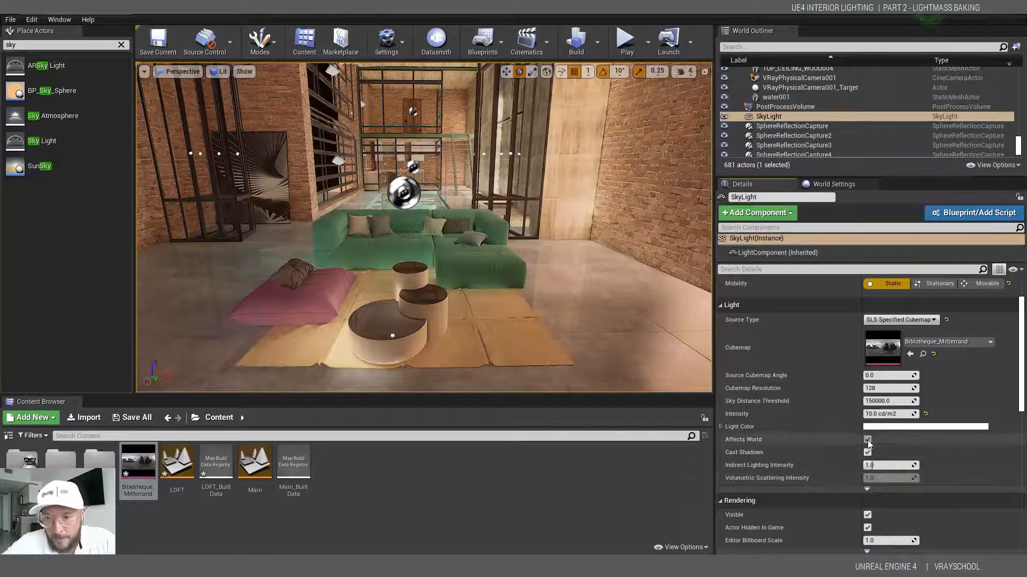
Step: Select the directional light outside the building and disable its Affects World option
middle_drag(327, 259, 225, 249)
middle_drag(289, 243, 193, 240)
middle_drag(497, 246, 473, 168)
click(558, 228)
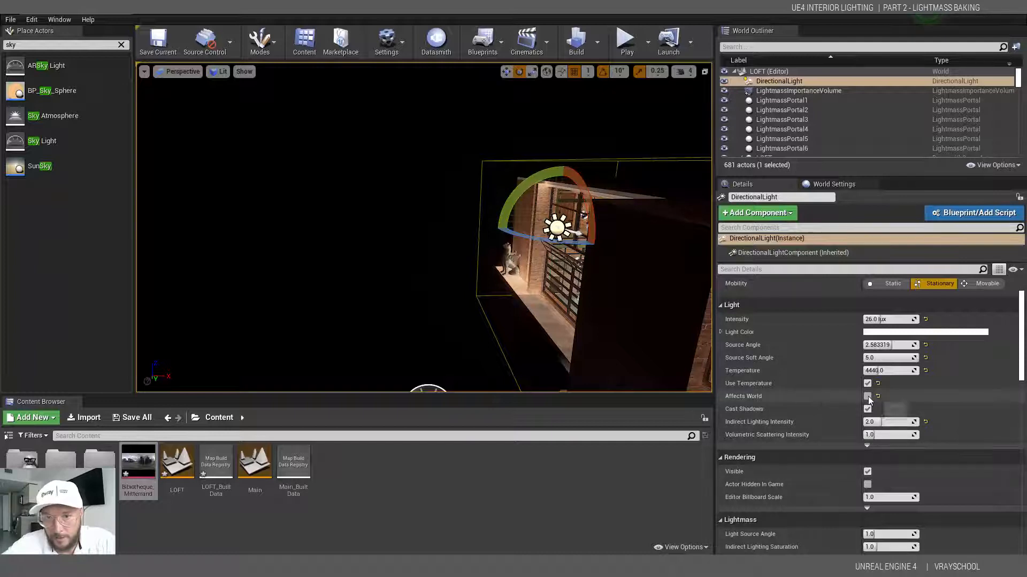
Step: Return to the sofa area, build lighting only with just the sky light active, and close the message log
right_drag(552, 233, 685, 256)
key(w)
key(q)
right_drag(443, 321, 470, 359)
key(q)
right_drag(391, 209, 434, 222)
key(e)
key(s)
key(w)
middle_drag(434, 222, 427, 229)
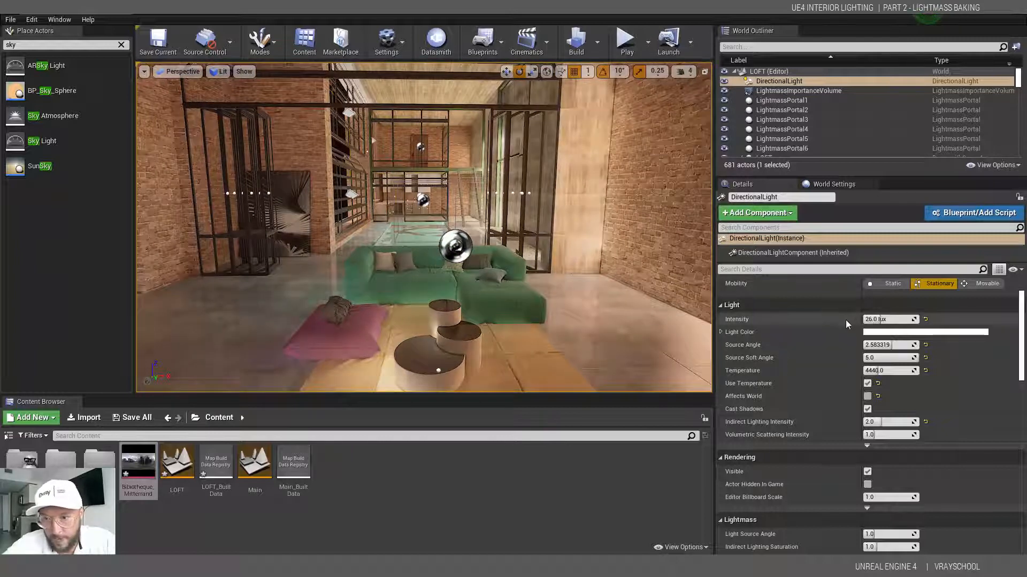
click(598, 43)
click(634, 71)
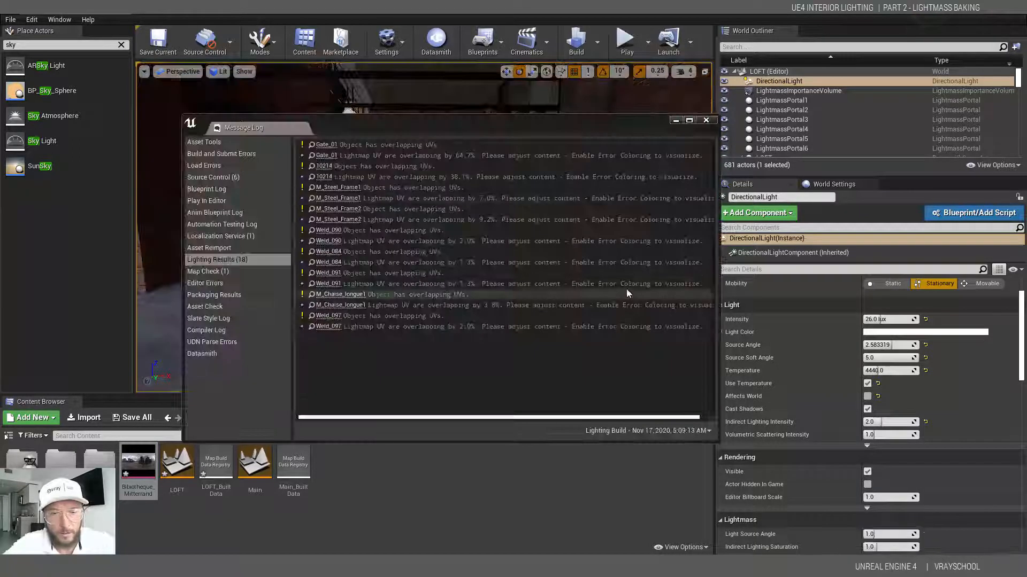
click(706, 121)
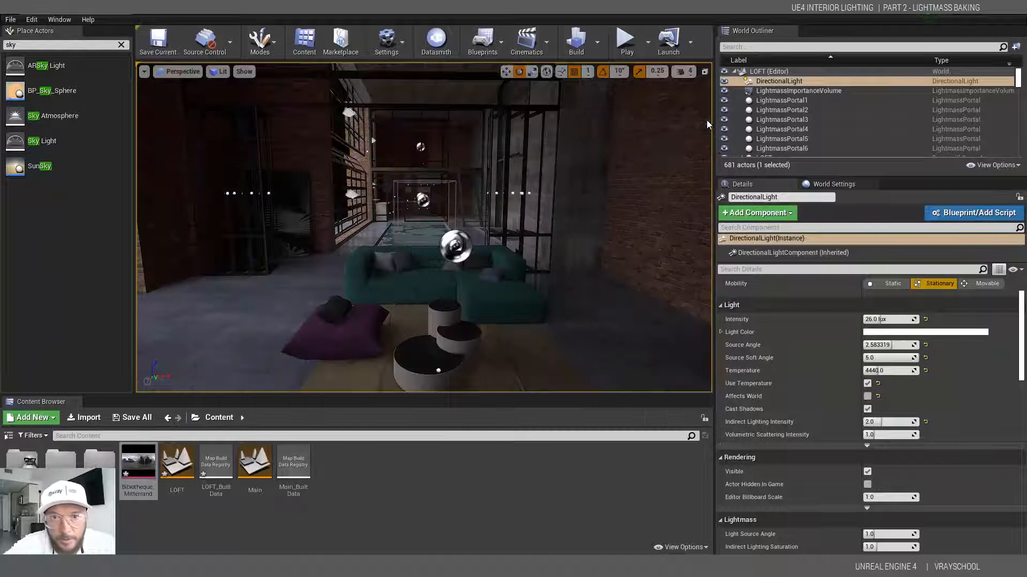
Step: Focus on the directional light and re-enable its Affects World option
alt+drag(421, 214, 455, 229)
right_drag(455, 229, 565, 226)
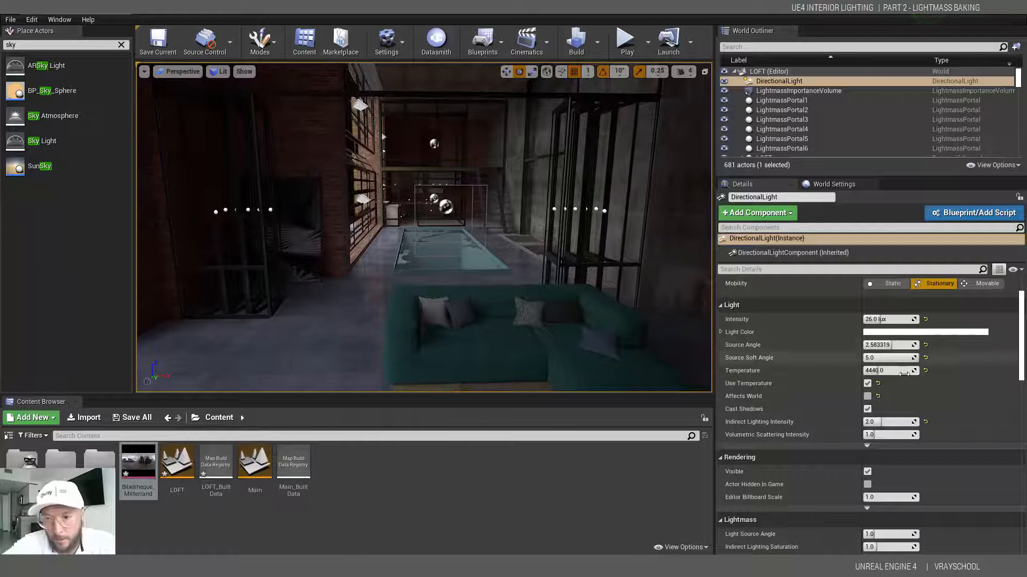
double_click(770, 82)
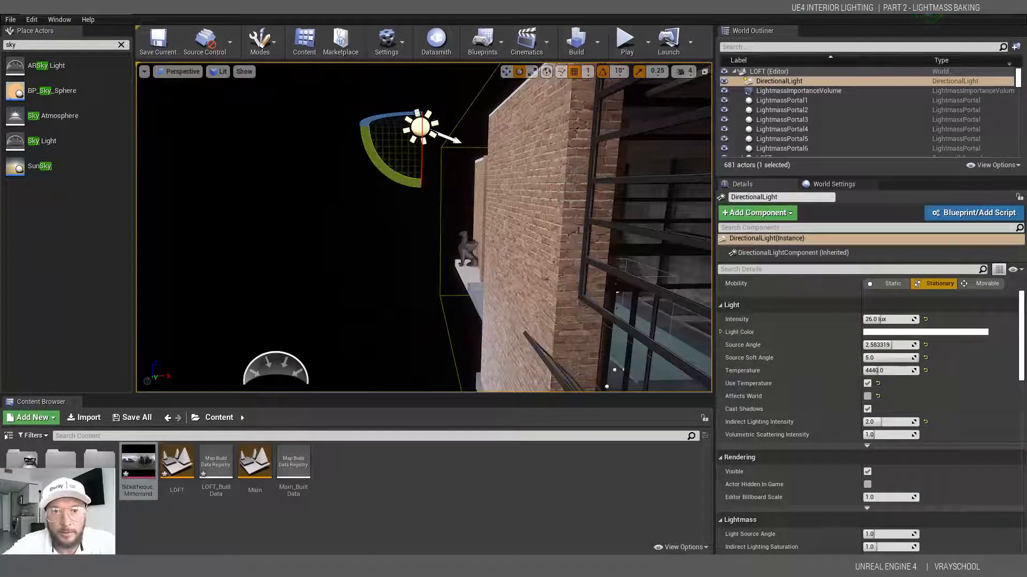
click(867, 397)
Step: Frame the lounge area, build lighting only with both the directional and sky lights active, and close the message log
right_drag(425, 227, 615, 286)
key(w)
key(s)
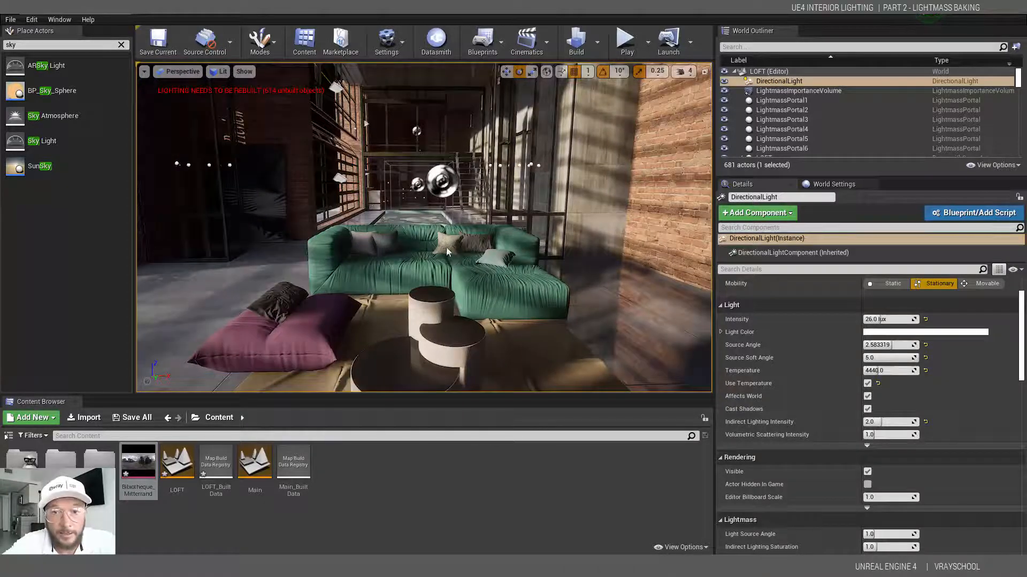
key(s)
right_drag(453, 209, 453, 206)
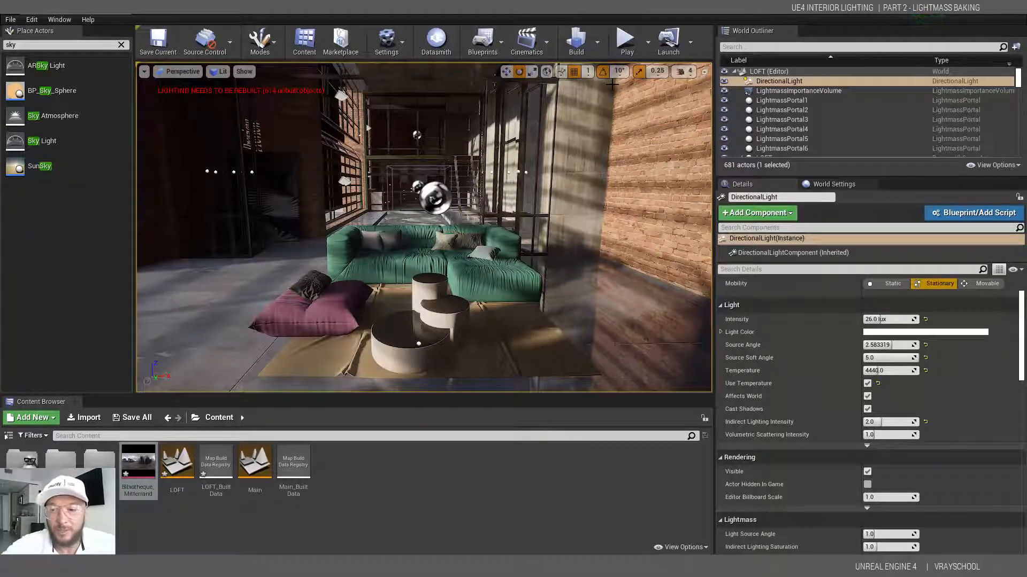
click(597, 47)
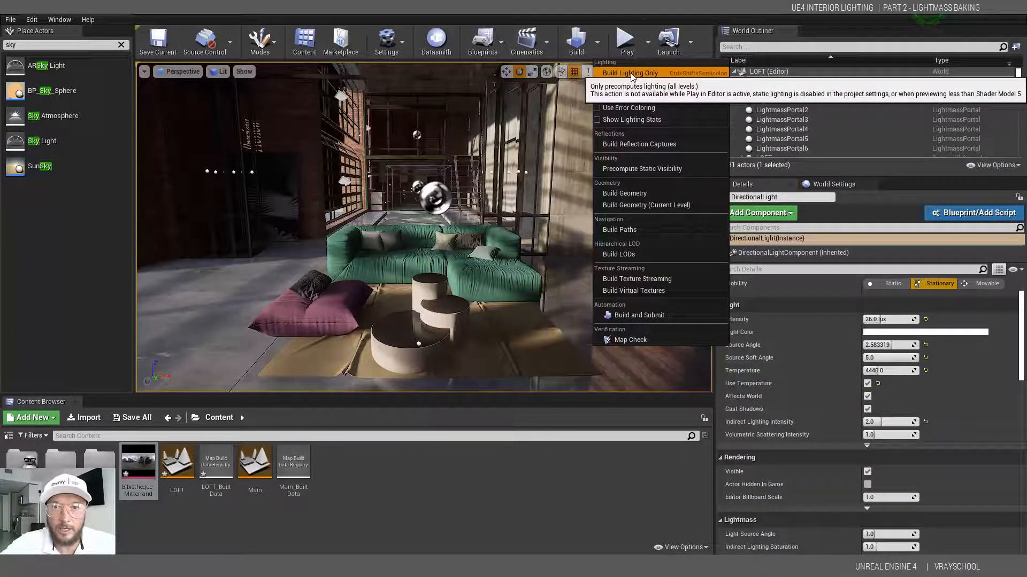
click(630, 74)
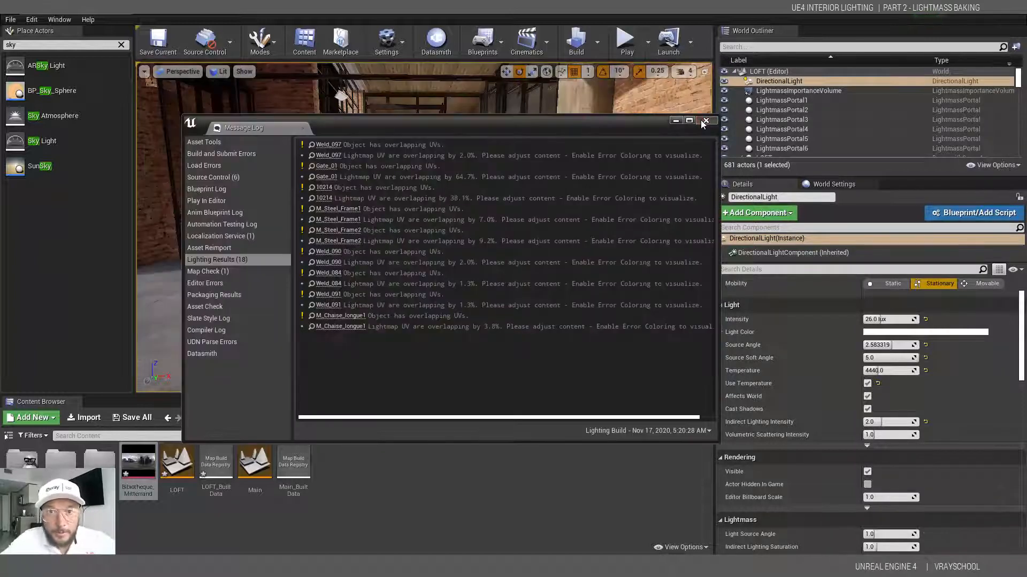
click(705, 121)
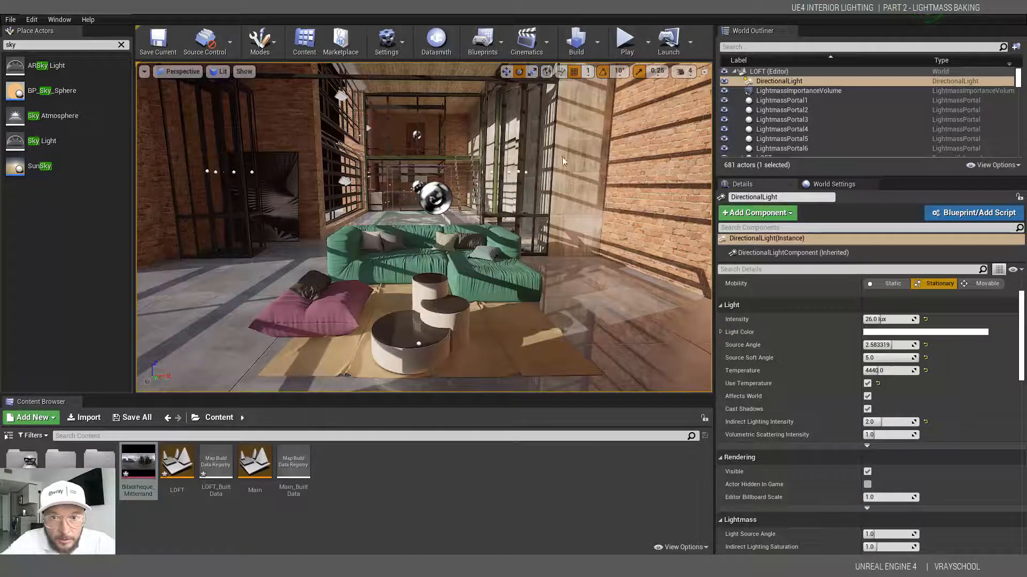
Step: Select the sky light outside the building and set its Intensity to 3 cd/m2
alt+drag(520, 160, 450, 144)
middle_drag(451, 143, 451, 149)
alt+drag(450, 151, 497, 114)
right_drag(424, 227, 495, 231)
key(w)
scroll(478, 193, down, 5)
key(a)
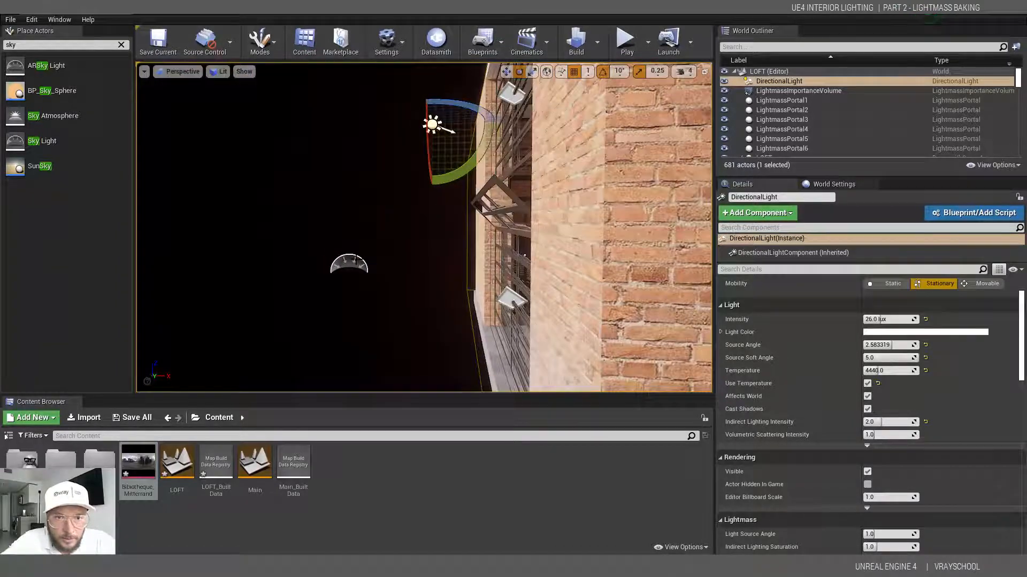
click(350, 263)
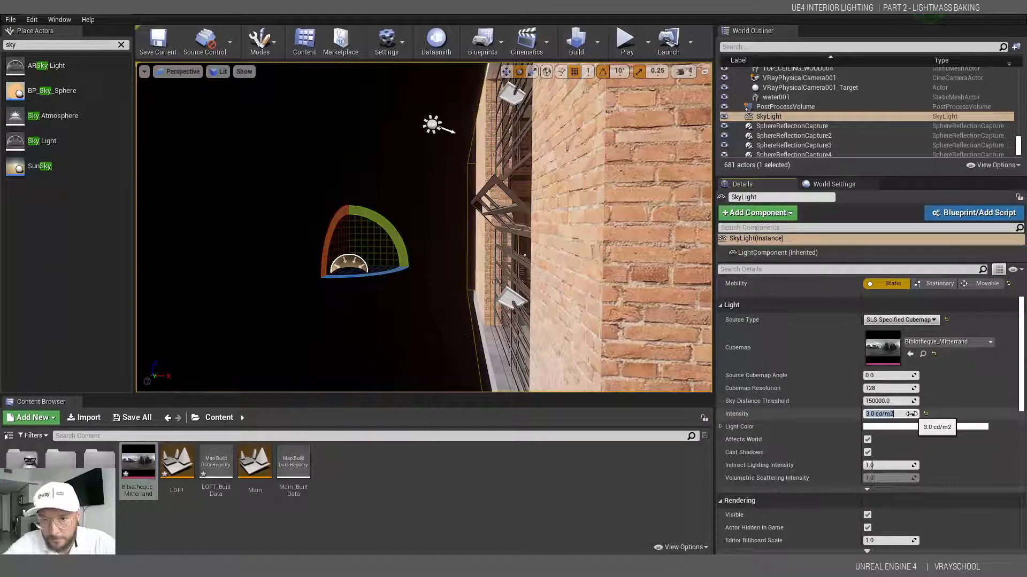
Step: Examine the lighting in the loft interior and select the directional light outside the building
middle_drag(524, 255, 473, 244)
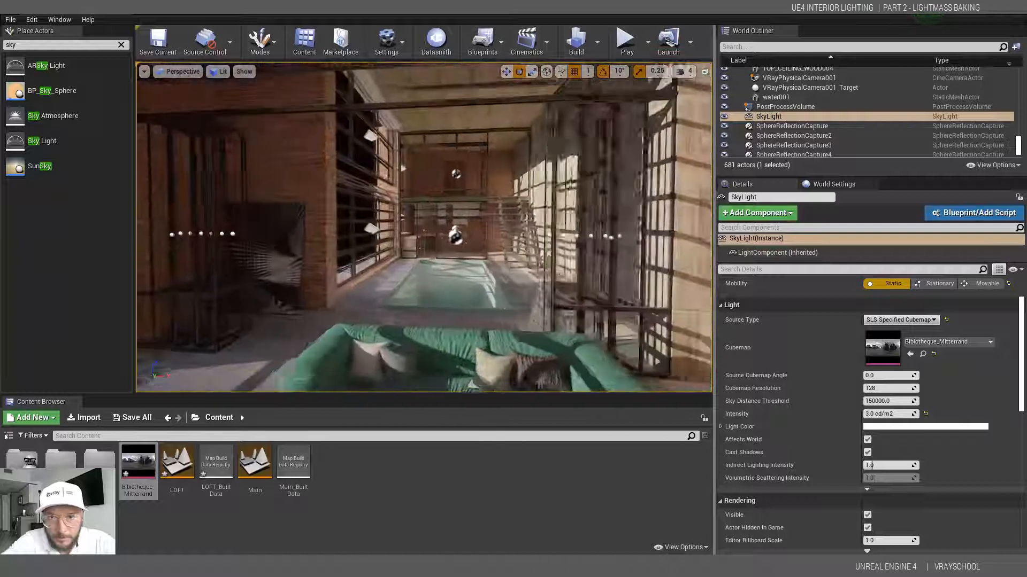
scroll(472, 244, down, 4)
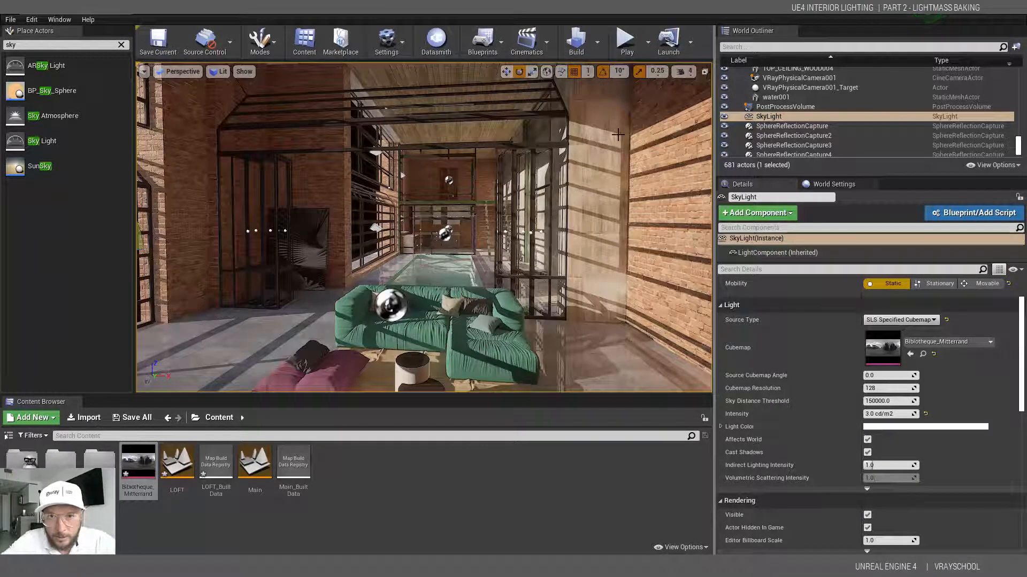
right_drag(619, 313, 476, 273)
scroll(538, 283, down, 3)
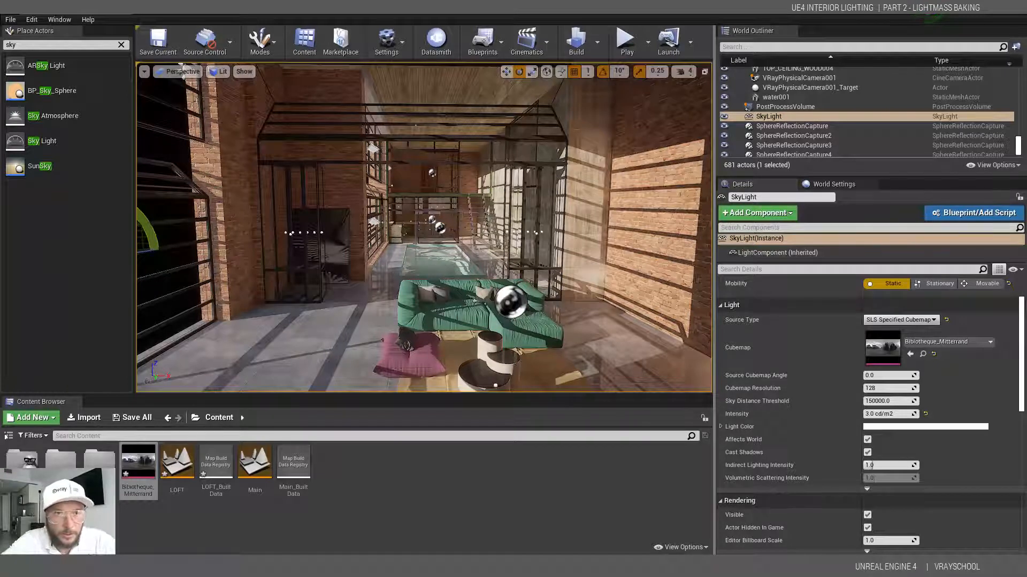
right_drag(391, 194, 382, 193)
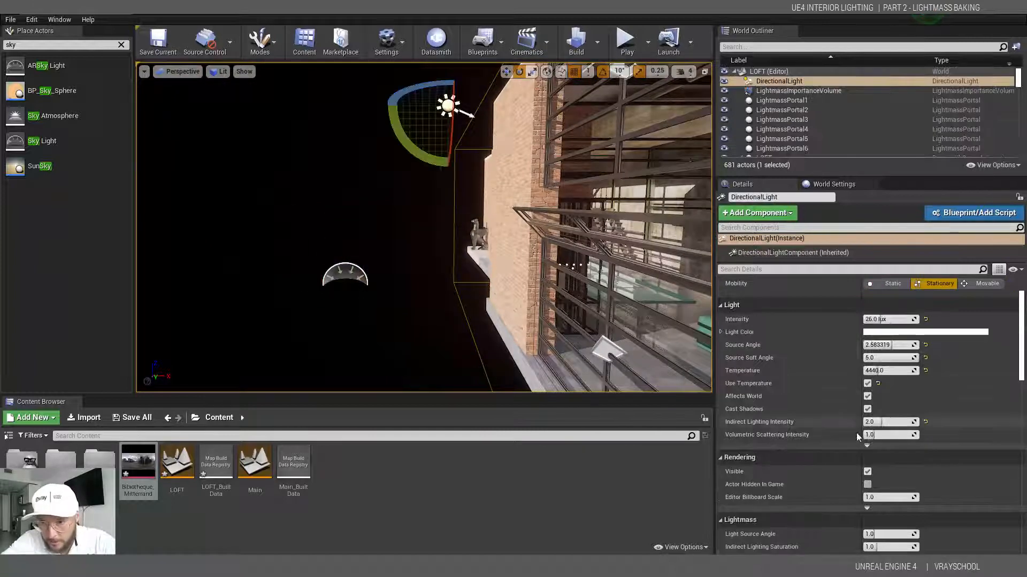
Step: Frame the sofa and coffee tables in the lounge and run another lighting-only build
key(w)
right_drag(341, 222, 479, 261)
key(s)
key(w)
key(d)
key(a)
key(d)
key(s)
key(d)
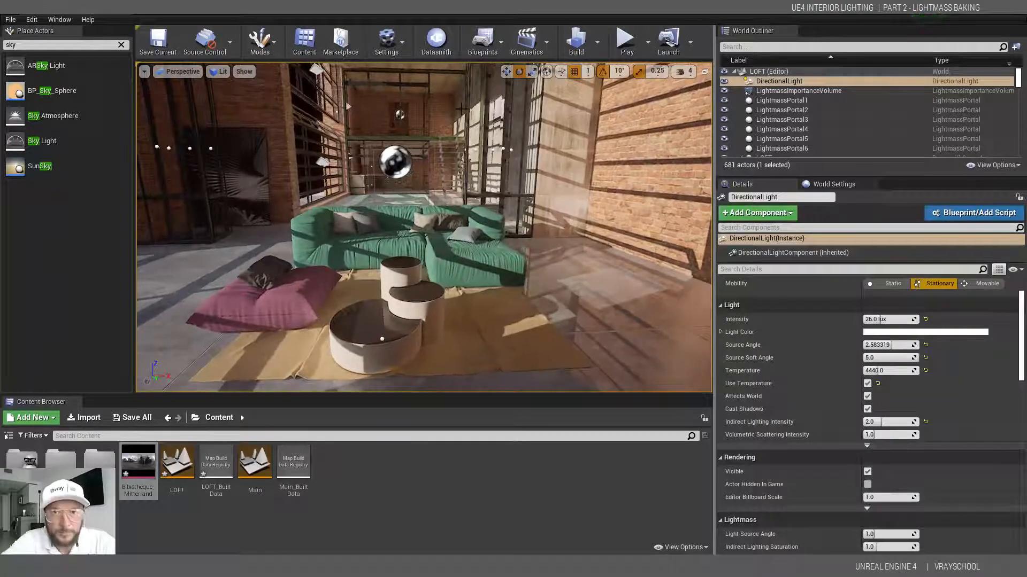
right_drag(439, 154, 439, 155)
key(a)
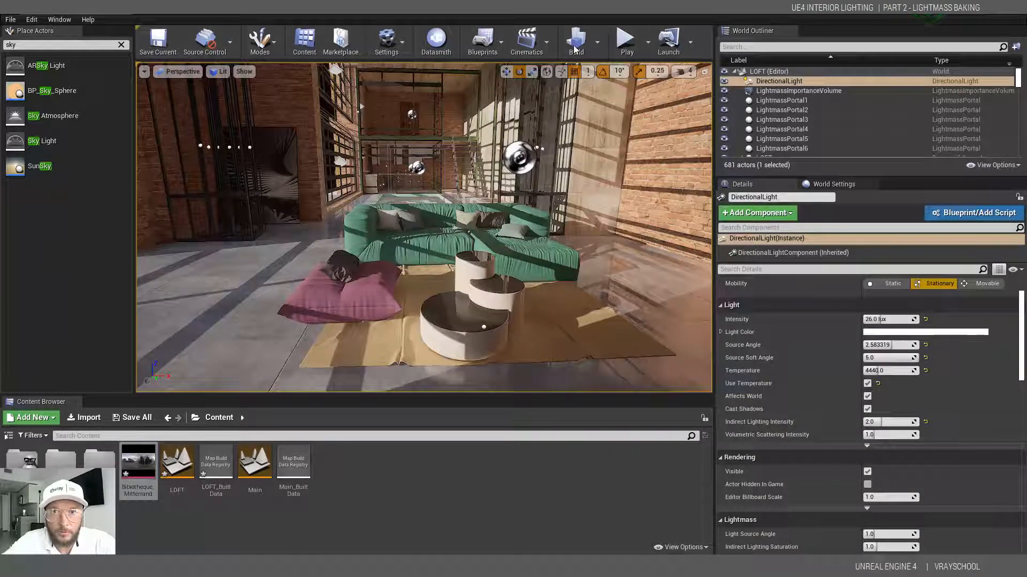
click(598, 41)
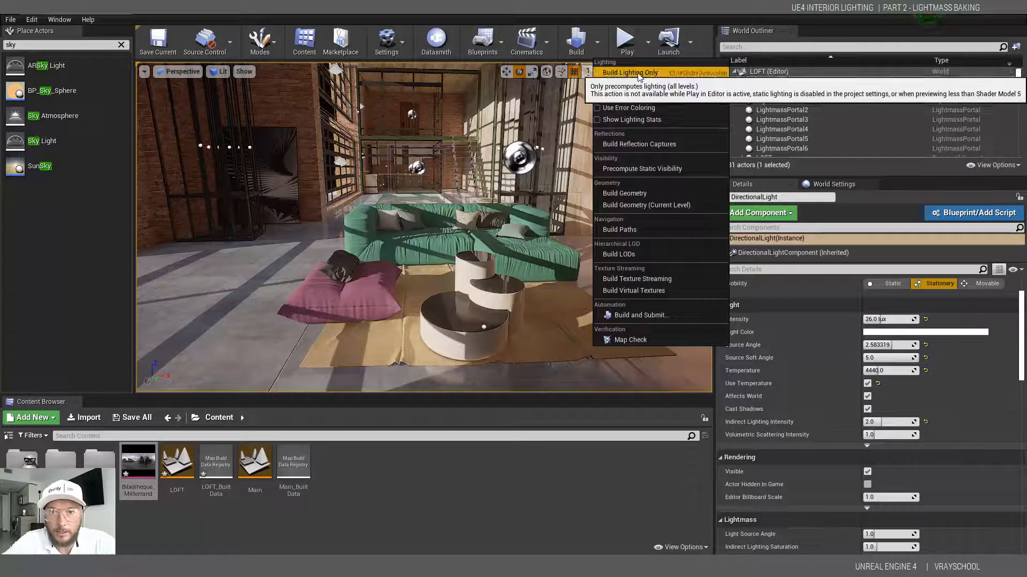
click(638, 74)
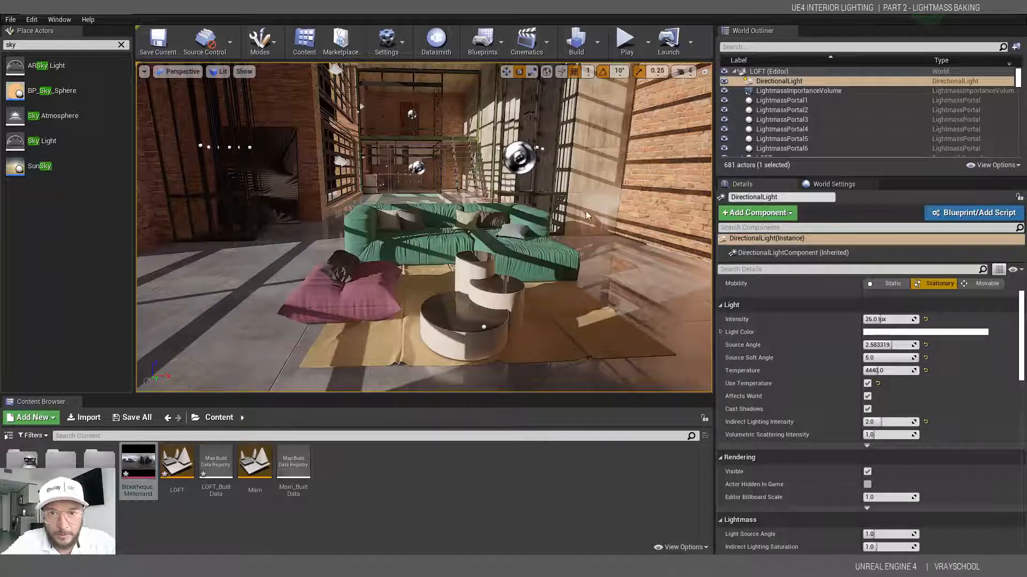
Step: Switch the viewport to Lighting Only mode and examine the baked light and shadows on the ceiling, mezzanine and walls
right_drag(568, 209, 470, 200)
click(221, 72)
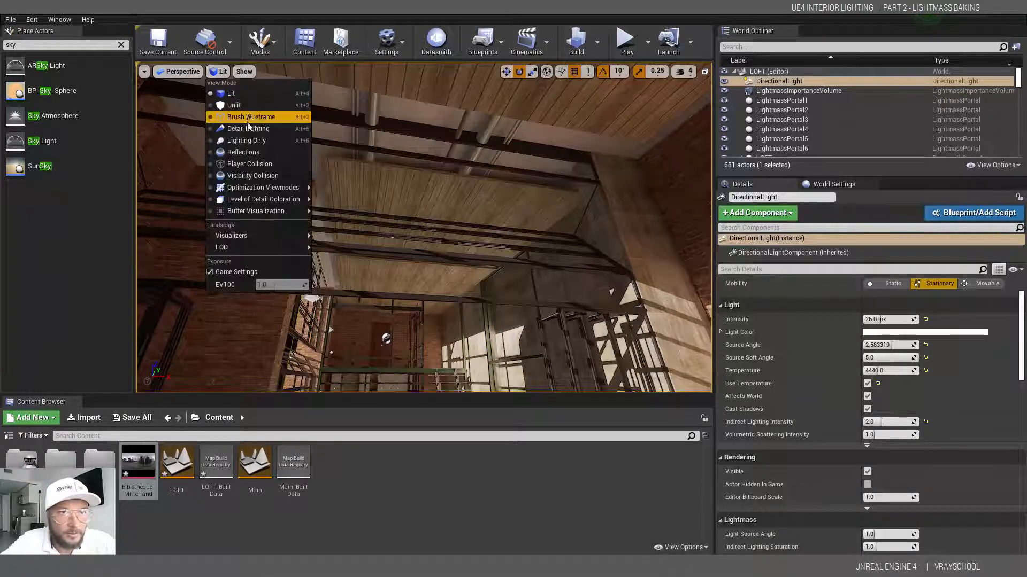
click(246, 140)
right_drag(246, 140, 283, 167)
right_drag(567, 210, 572, 182)
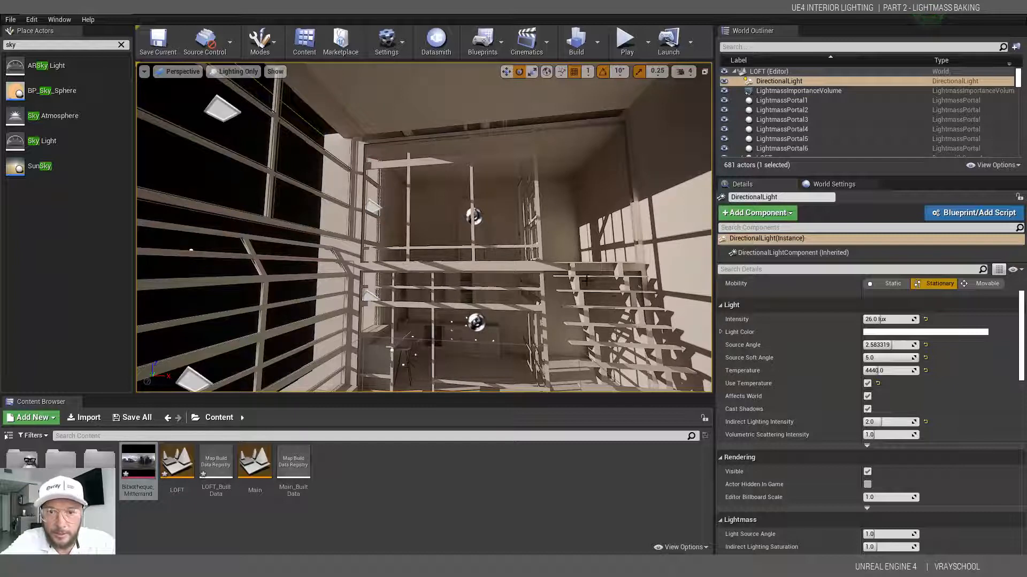
scroll(591, 317, up, 4)
scroll(614, 348, down, 8)
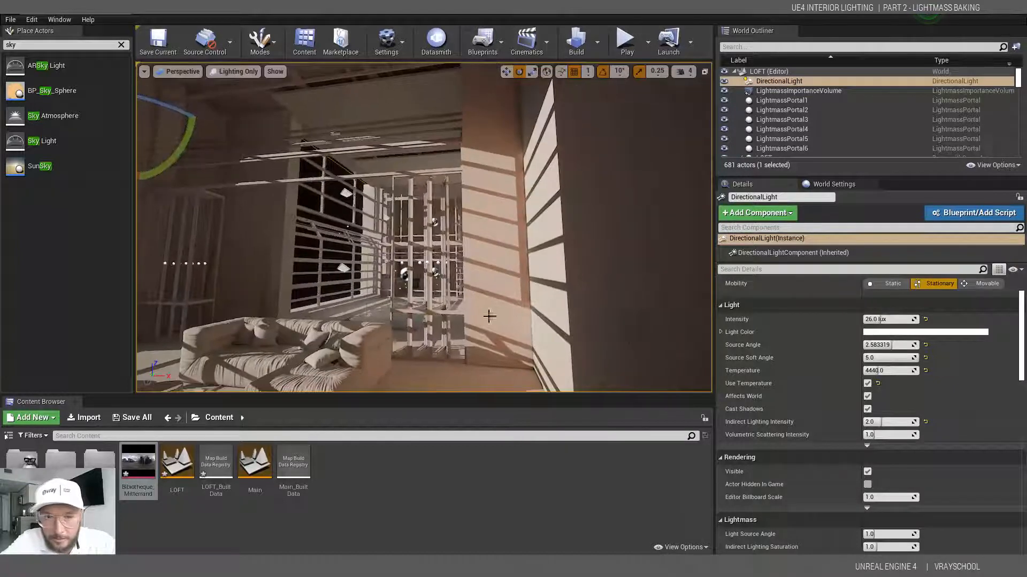
right_drag(489, 316, 561, 316)
scroll(242, 277, up, 6)
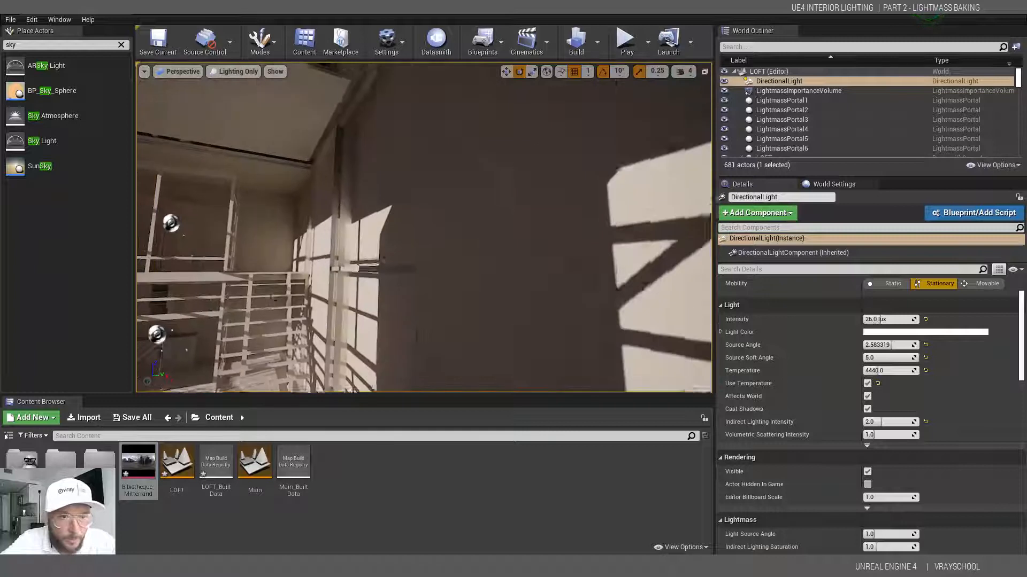
Step: Examine the baked shadows on the side walls and around the staircase, and review the Lighting Quality build options
scroll(278, 316, down, 4)
drag(342, 316, 327, 286)
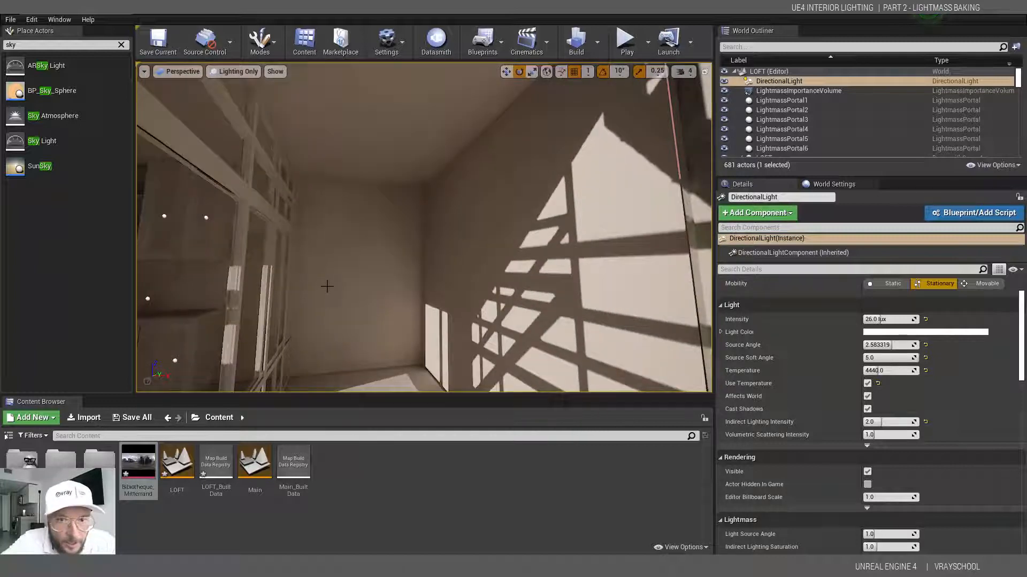
scroll(327, 286, down, 8)
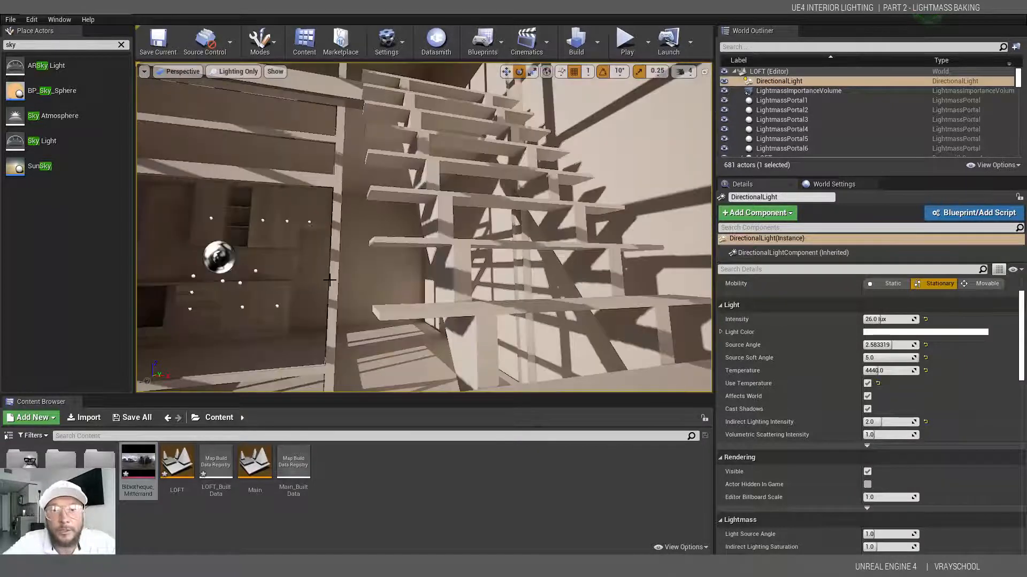
scroll(330, 279, down, 4)
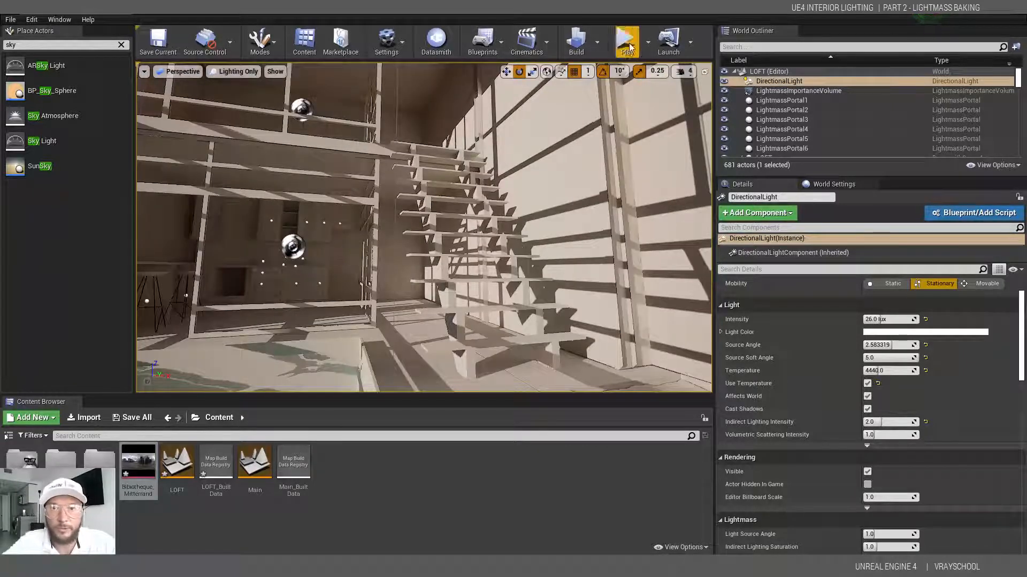
click(597, 41)
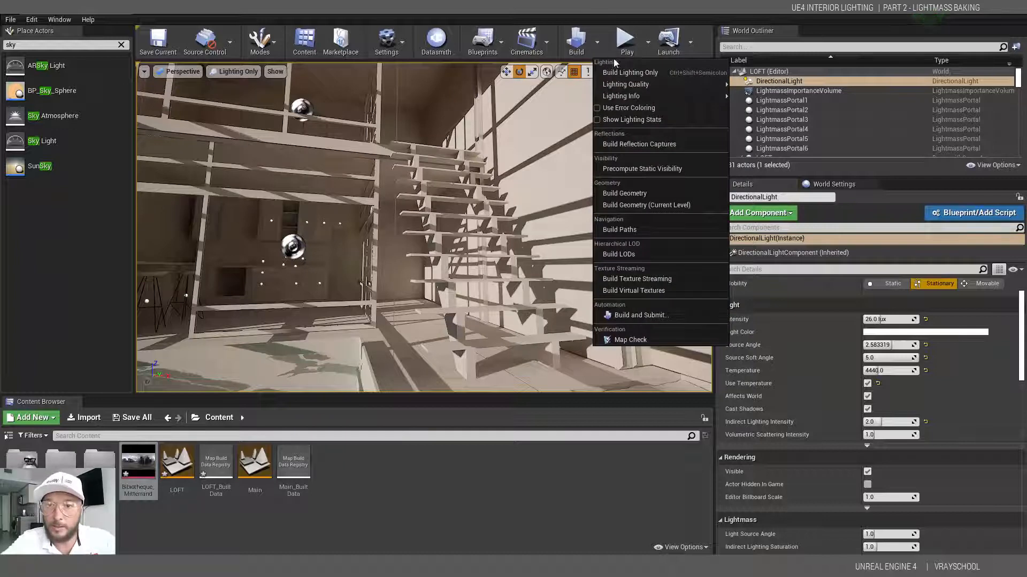
mouse_move(624, 84)
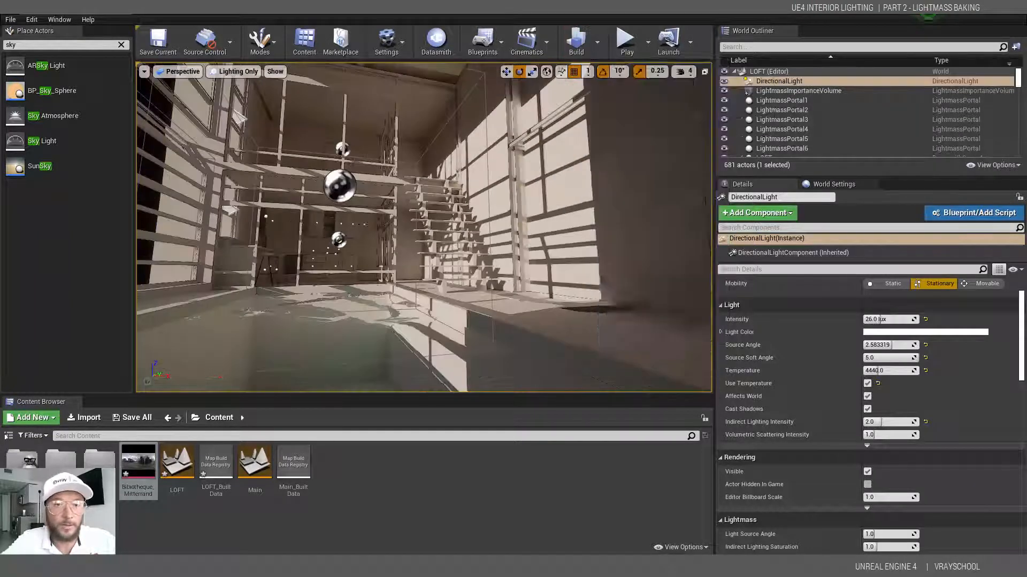
Step: Frame the loft lengthwise from behind the sofa towards the pool and return the viewport to Lit mode
right_drag(422, 230, 396, 217)
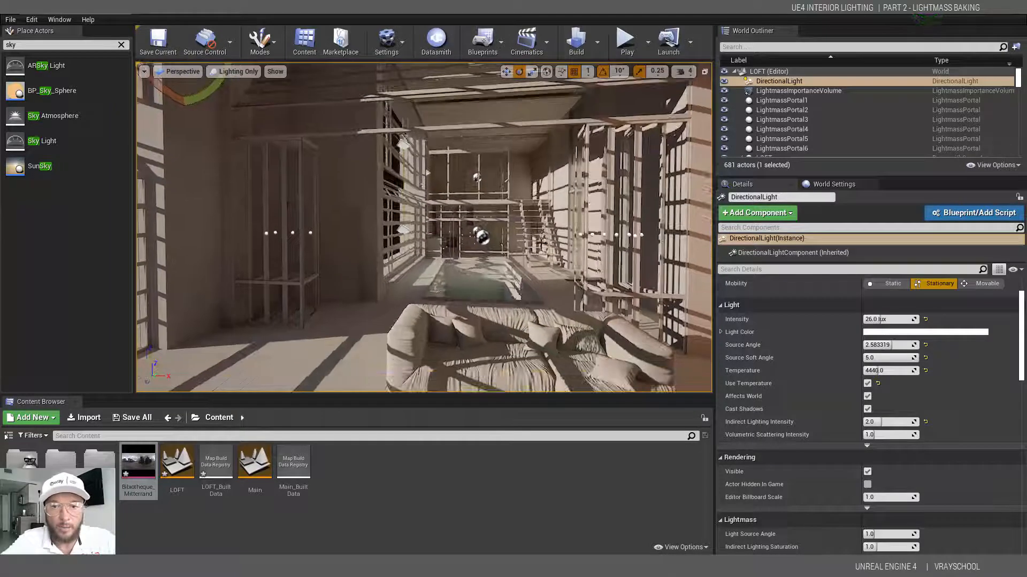
click(234, 71)
click(225, 92)
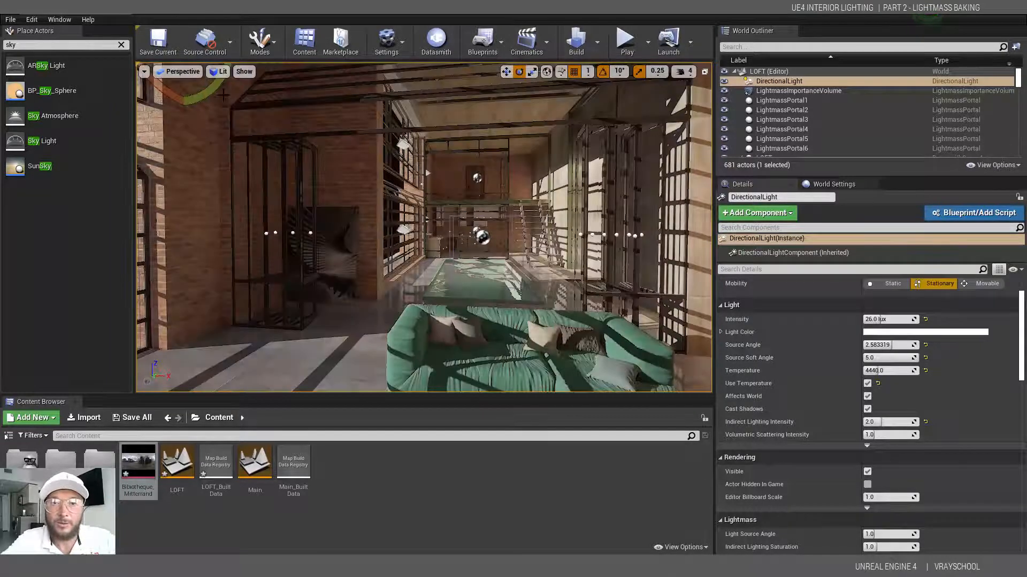